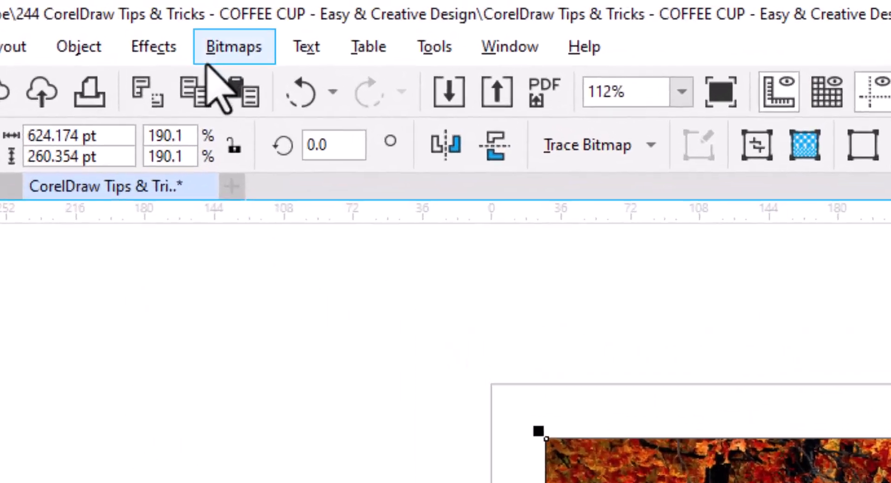
Convert the autumn forest picture to a 300 dpi RGB bitmap with transparent background and move it off the page to the right
{"action": "left_click", "coordinate": [180, 29]}
{"action": "left_click", "coordinate": [220, 54]}
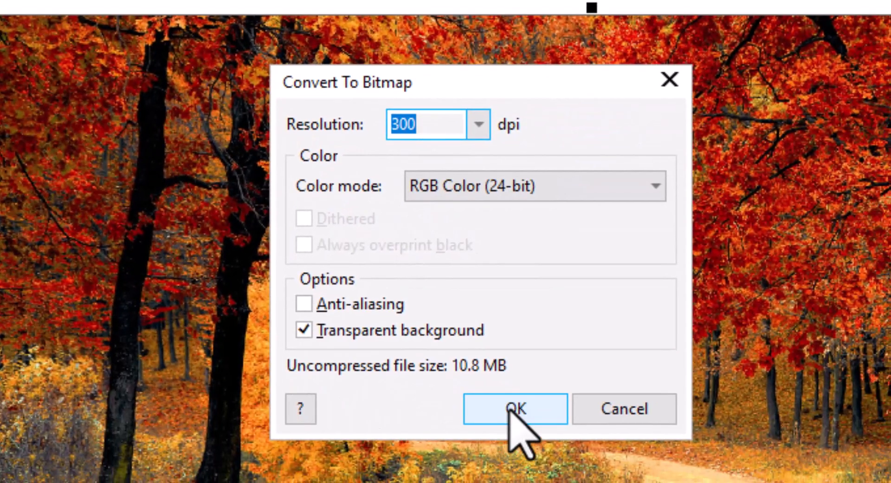
{"action": "left_click", "coordinate": [514, 409]}
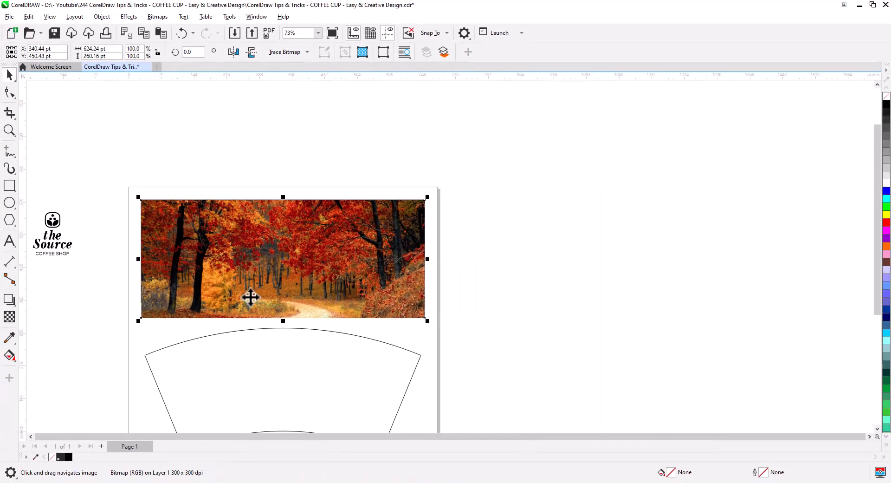
{"action": "left_click_drag", "start_coordinate": [250, 297], "coordinate": [567, 291]}
Apply the creative Art Style effect to the forest bitmap using the Woodcut style, intensity 100 and high detail
{"action": "scroll", "coordinate": [547, 311], "scroll_direction": "right", "scroll_amount": 2}
{"action": "scroll", "coordinate": [522, 293], "scroll_direction": "up", "scroll_amount": 4}
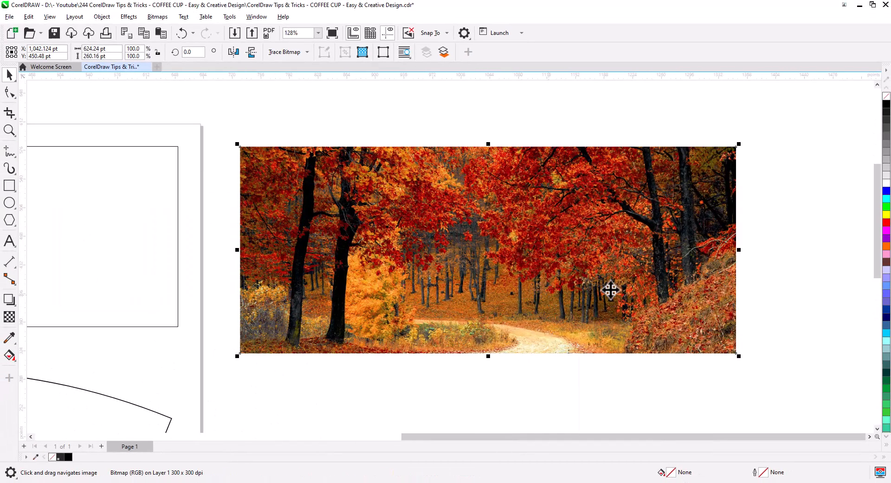
{"action": "left_click_drag", "start_coordinate": [549, 300], "coordinate": [539, 303]}
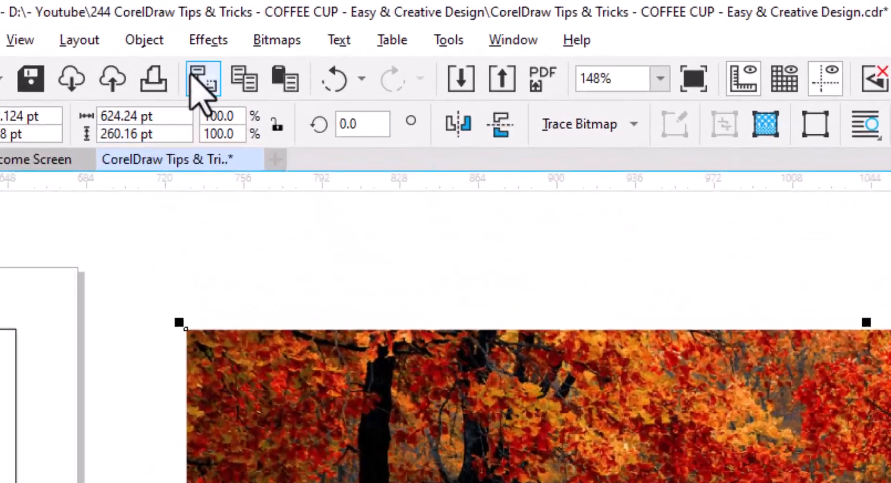
{"action": "left_click", "coordinate": [129, 18]}
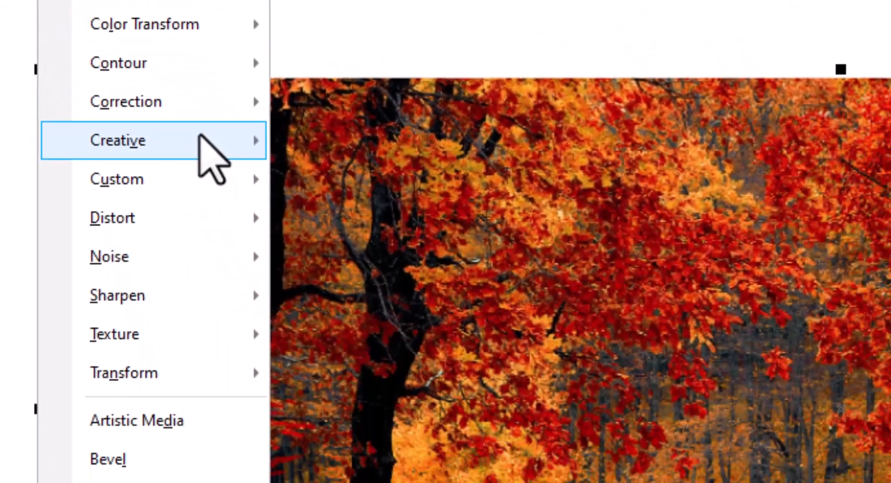
{"action": "mouse_move", "coordinate": [331, 457]}
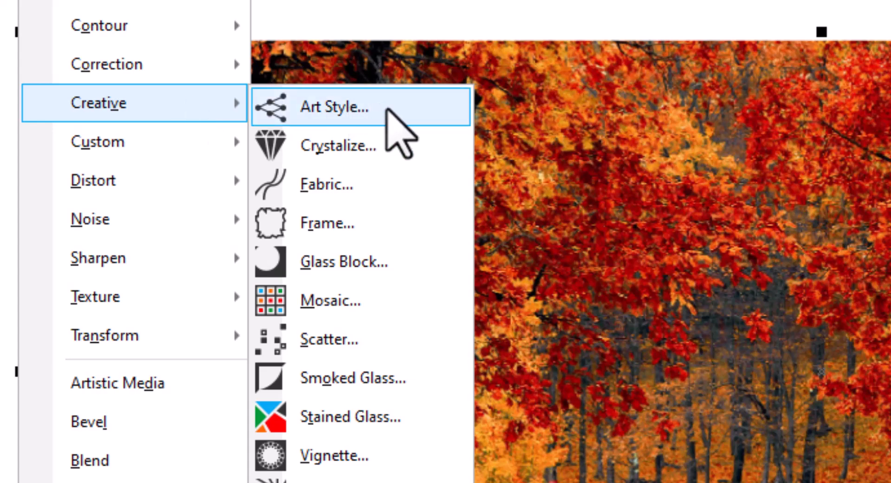
{"action": "left_click", "coordinate": [389, 111]}
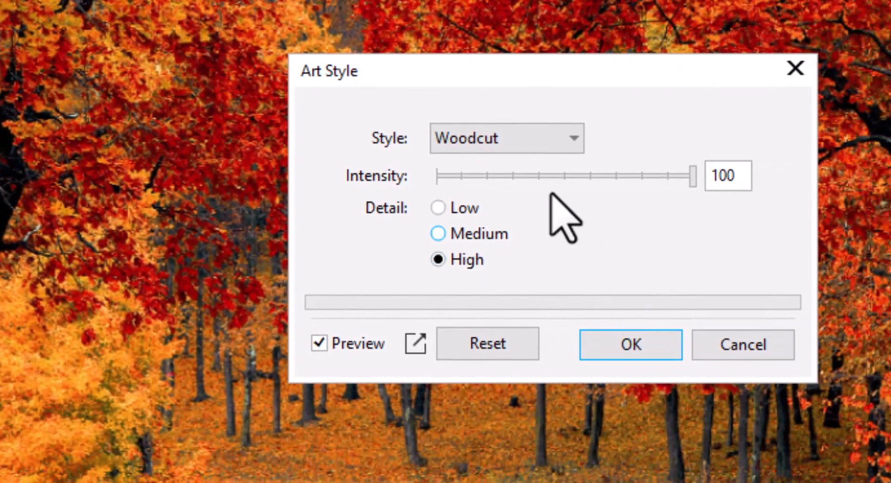
{"action": "left_click", "coordinate": [565, 142]}
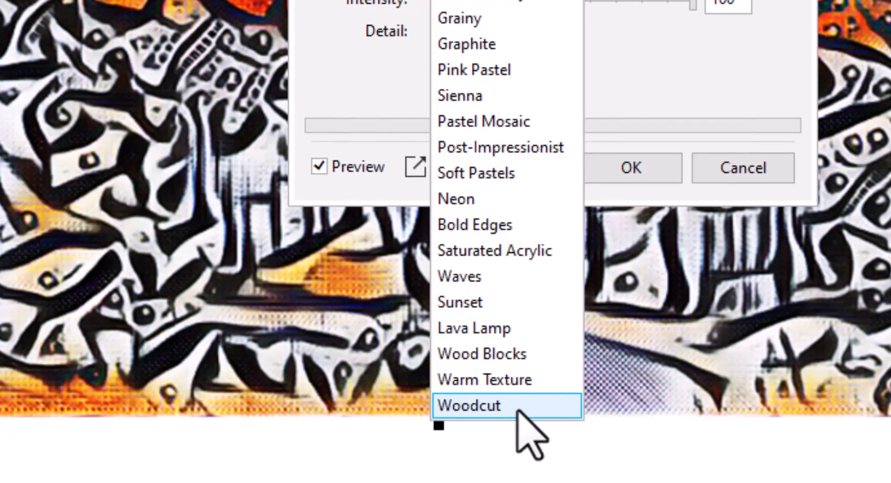
{"action": "left_click", "coordinate": [517, 406]}
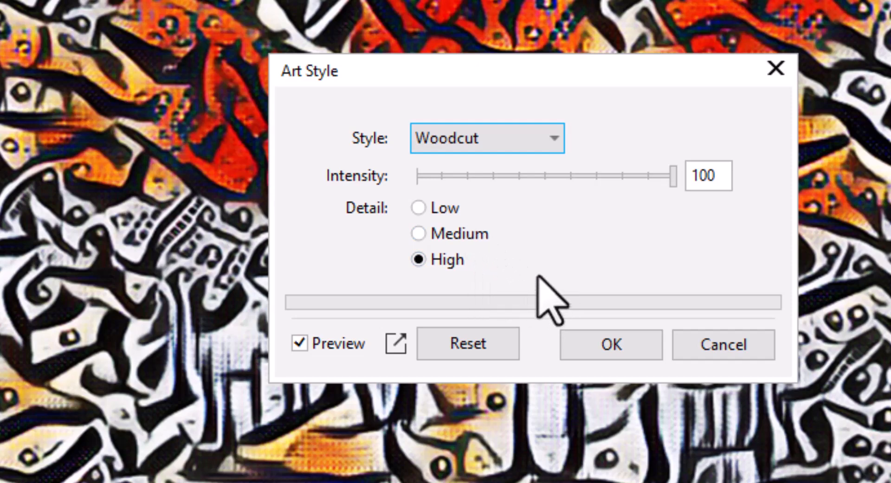
{"action": "left_click", "coordinate": [612, 345]}
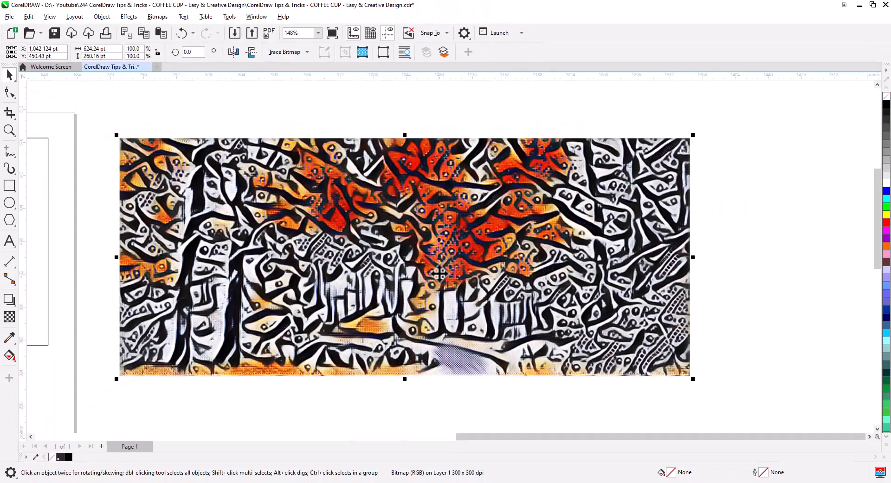
Convert the woodcut-style forest bitmap to vector shapes with Quick Trace
{"action": "scroll", "coordinate": [411, 247], "scroll_direction": "up", "scroll_amount": 2}
{"action": "left_click_drag", "start_coordinate": [530, 258], "coordinate": [503, 225]}
{"action": "left_click_drag", "start_coordinate": [420, 248], "coordinate": [481, 237]}
{"action": "scroll", "coordinate": [439, 241], "scroll_direction": "up", "scroll_amount": 1}
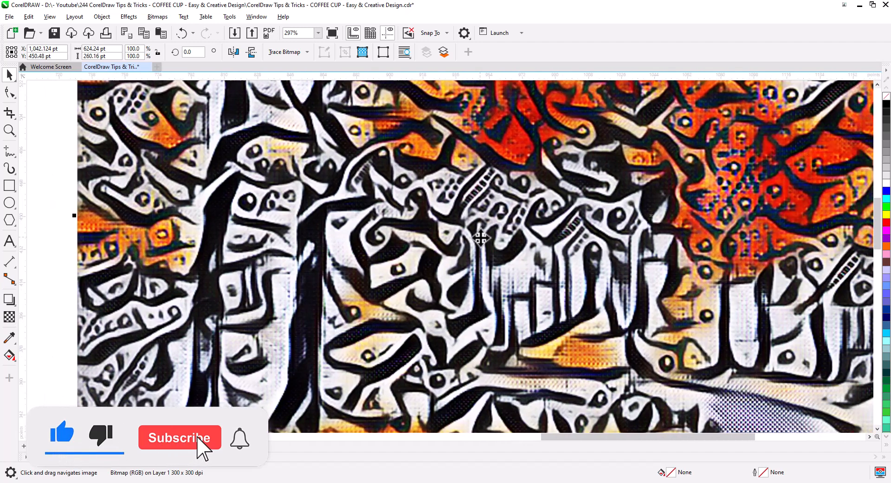
{"action": "scroll", "coordinate": [481, 237], "scroll_direction": "down", "scroll_amount": 1}
{"action": "scroll", "coordinate": [480, 237], "scroll_direction": "down", "scroll_amount": 4}
{"action": "left_click_drag", "start_coordinate": [561, 240], "coordinate": [487, 260]}
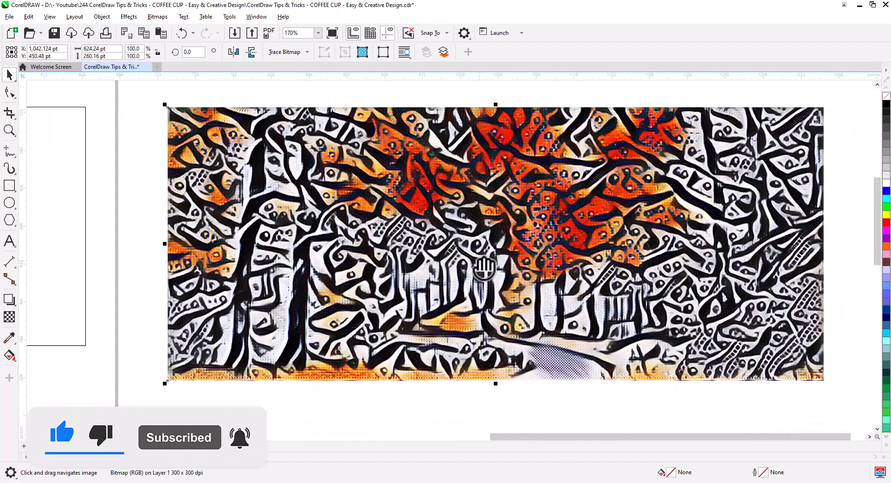
{"action": "right_click", "coordinate": [460, 245]}
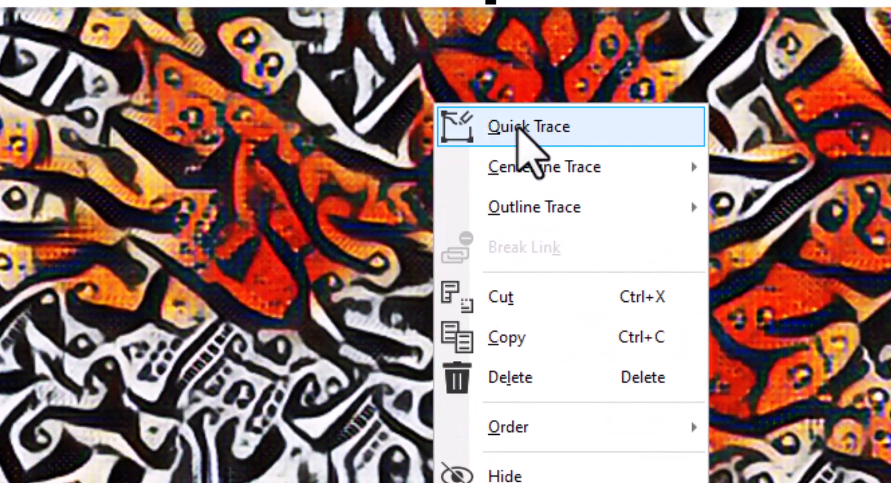
{"action": "left_click", "coordinate": [592, 131]}
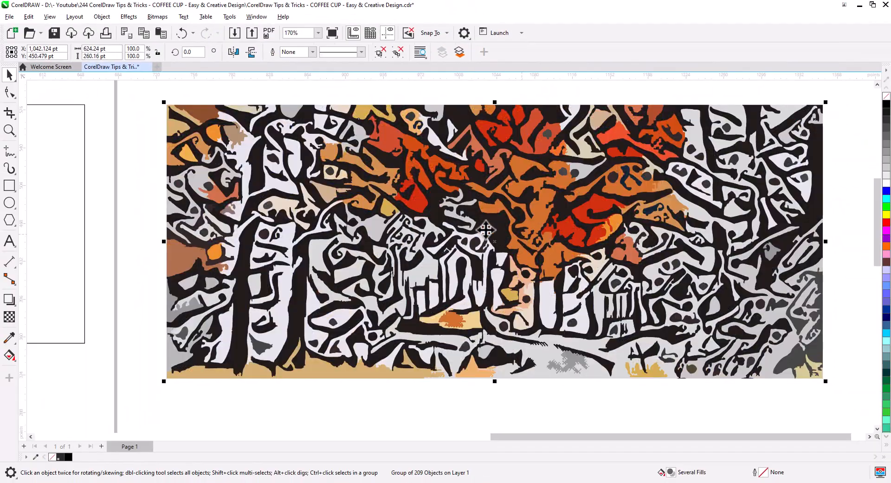
Move the traced vector group straight down so it sits below the woodcut bitmap
{"action": "scroll", "coordinate": [469, 222], "scroll_direction": "down", "scroll_amount": 1}
{"action": "mouse_move", "coordinate": [507, 230]}
{"action": "left_mouse_down"}
{"action": "mouse_move", "coordinate": [493, 122]}
{"action": "mouse_move", "coordinate": [509, 335]}
{"action": "mouse_move", "coordinate": [489, 250]}
{"action": "mouse_move", "coordinate": [548, 328]}
{"action": "mouse_move", "coordinate": [631, 378]}
{"action": "left_mouse_up"}
{"action": "left_click", "coordinate": [485, 227]}
{"action": "scroll", "coordinate": [484, 330], "scroll_direction": "up", "scroll_amount": 1}
{"action": "left_click", "coordinate": [489, 251]}
Smooth the traced shapes in the upper-left corner of the group using the Smooth tool with a 100 pt nib and rate 71
{"action": "scroll", "coordinate": [481, 254], "scroll_direction": "up", "scroll_amount": 2}
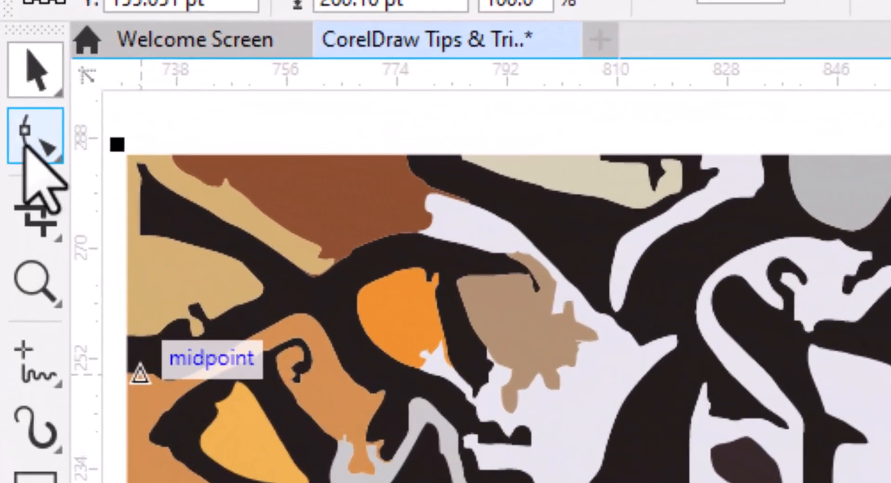
{"action": "left_click", "coordinate": [26, 148]}
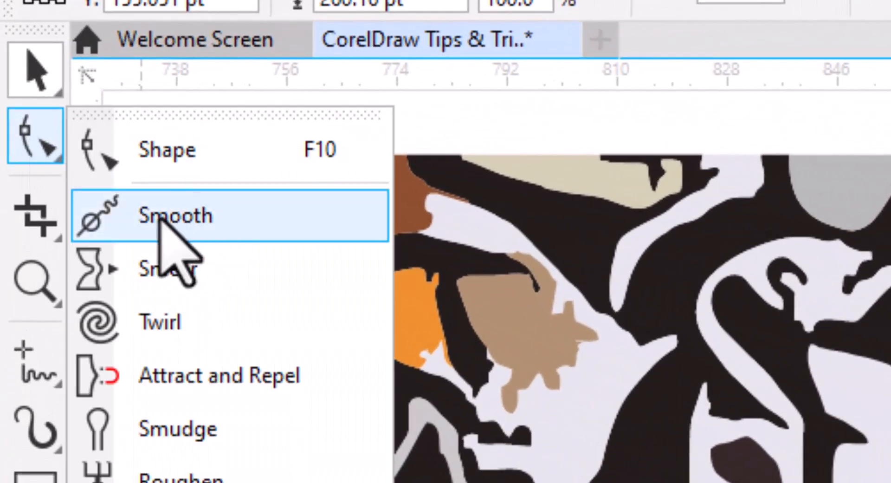
{"action": "left_click", "coordinate": [200, 217]}
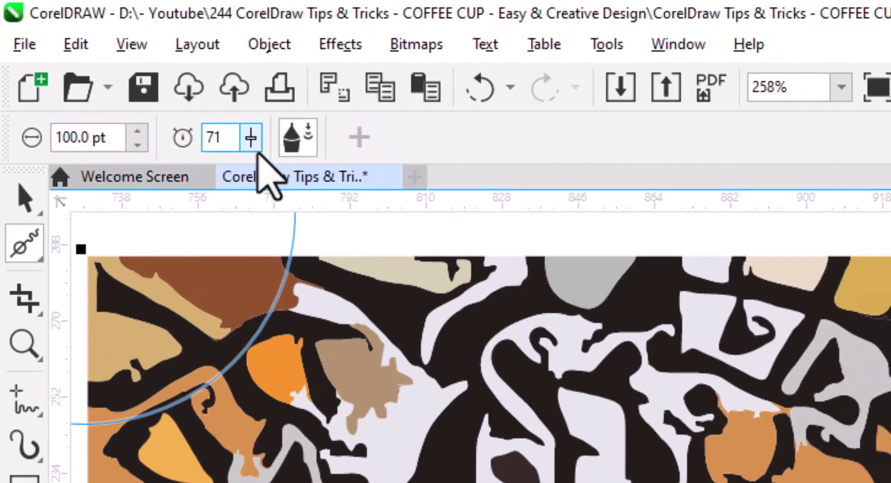
{"action": "left_click_drag", "start_coordinate": [321, 392], "coordinate": [564, 403]}
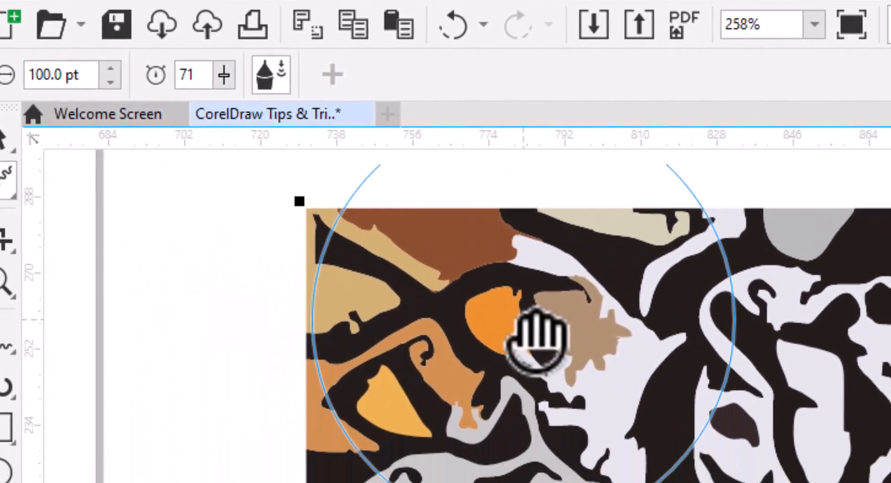
{"action": "left_click_drag", "start_coordinate": [438, 378], "coordinate": [664, 392]}
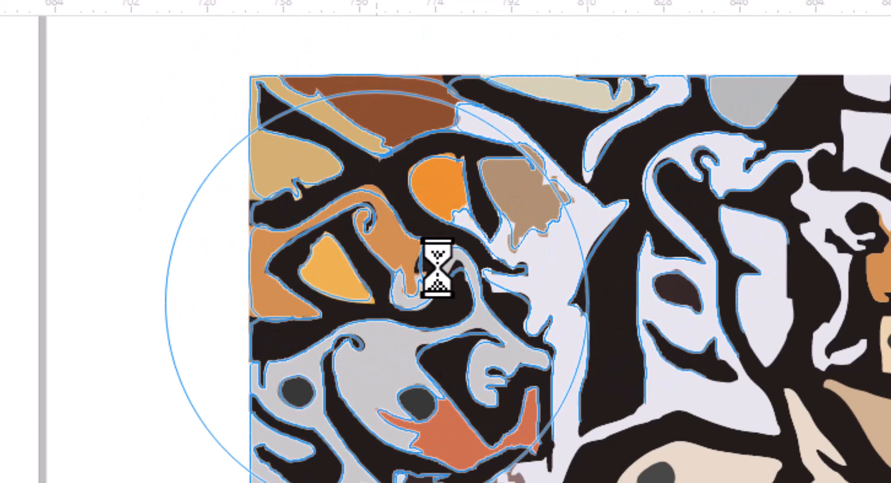
{"action": "mouse_move", "coordinate": [537, 213]}
{"action": "left_mouse_down"}
{"action": "mouse_move", "coordinate": [422, 335]}
{"action": "mouse_move", "coordinate": [341, 442]}
{"action": "mouse_move", "coordinate": [423, 233]}
{"action": "left_mouse_up"}
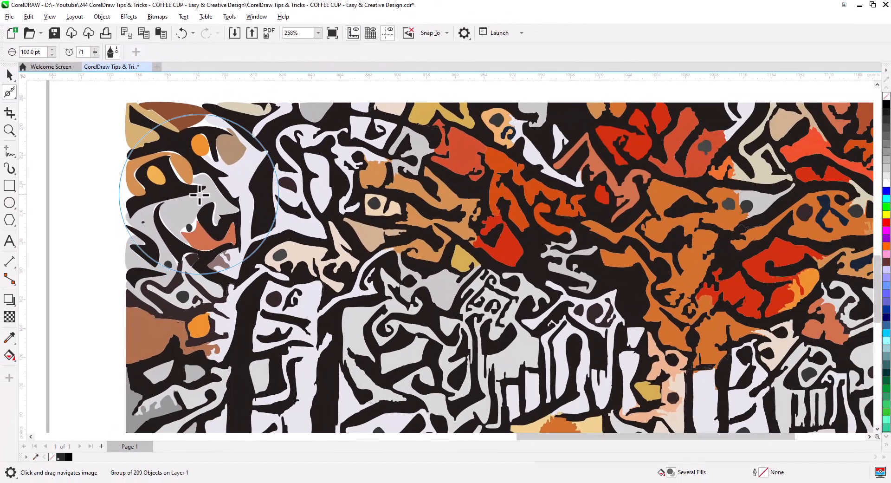
Brush the Smooth tool over the rest of the traced artwork, covering its upper, middle and lower areas
{"action": "scroll", "coordinate": [450, 343], "scroll_direction": "down", "scroll_amount": 2}
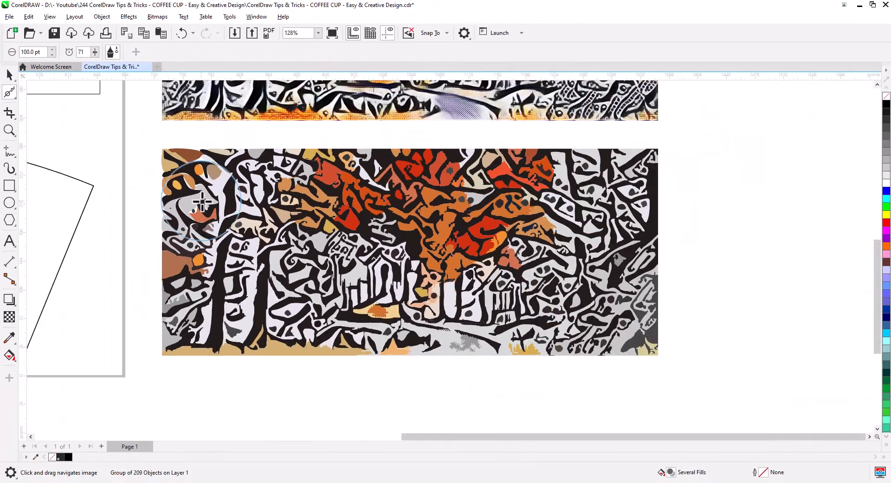
{"action": "scroll", "coordinate": [202, 202], "scroll_direction": "down", "scroll_amount": 1}
{"action": "mouse_move", "coordinate": [192, 182]}
{"action": "left_mouse_down"}
{"action": "mouse_move", "coordinate": [473, 174]}
{"action": "mouse_move", "coordinate": [536, 180]}
{"action": "mouse_move", "coordinate": [529, 235]}
{"action": "mouse_move", "coordinate": [195, 230]}
{"action": "left_mouse_up"}
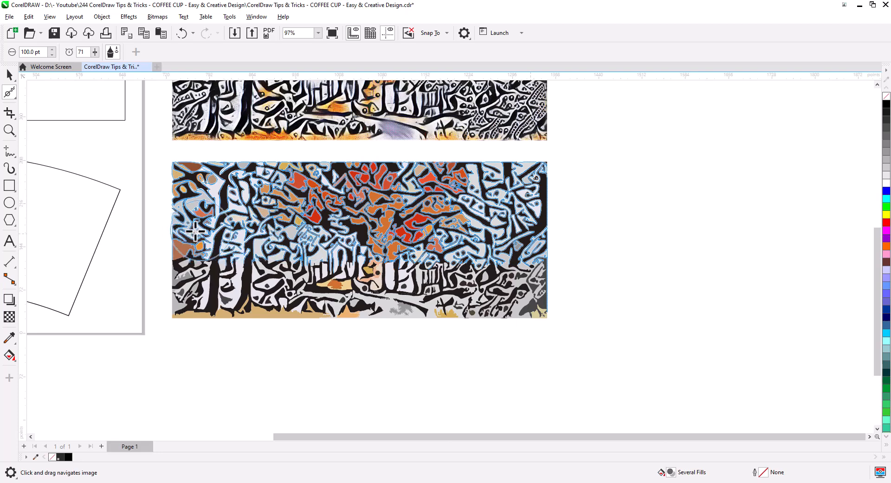
{"action": "left_click_drag", "start_coordinate": [177, 261], "coordinate": [387, 254]}
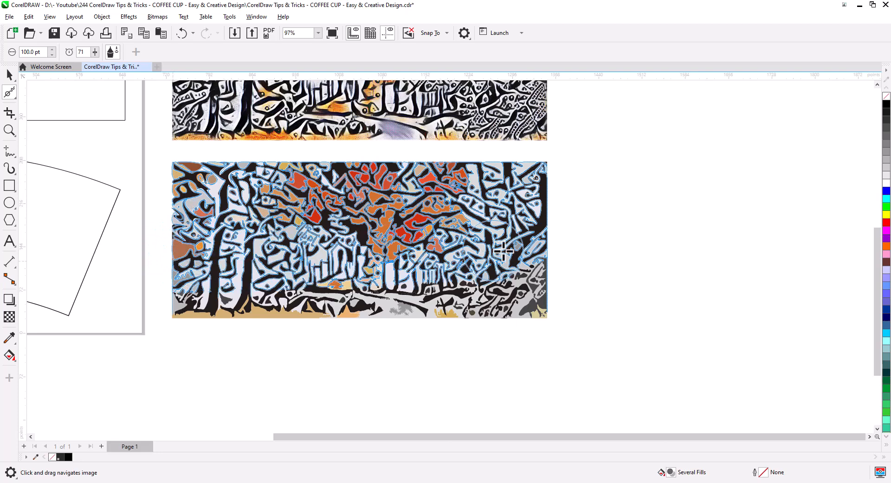
{"action": "left_click_drag", "start_coordinate": [487, 305], "coordinate": [381, 310]}
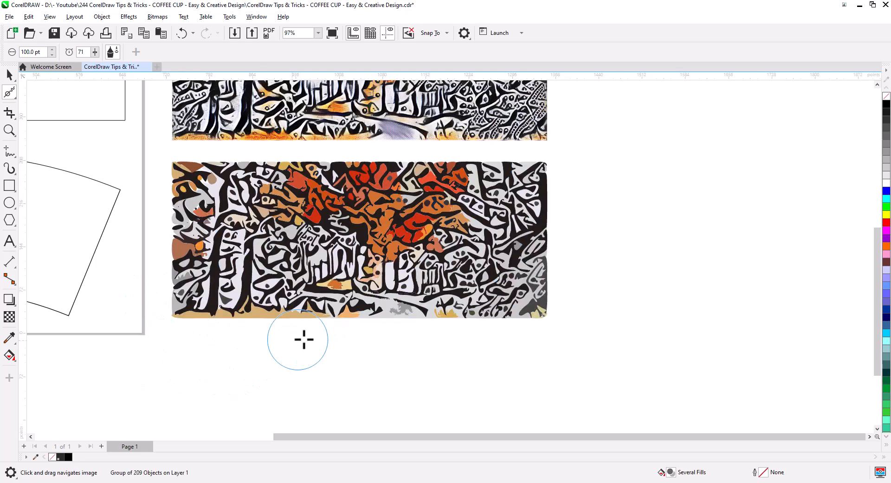
Make a second smoothing pass over the whole traced artwork to round its shapes further, including the bottom edge
{"action": "scroll", "coordinate": [306, 283], "scroll_direction": "up", "scroll_amount": 4}
{"action": "left_click_drag", "start_coordinate": [392, 353], "coordinate": [376, 370]}
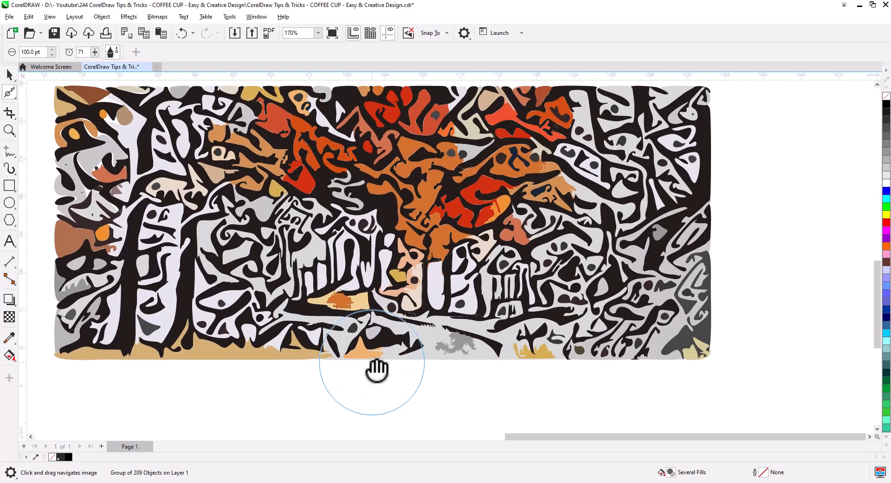
{"action": "left_click_drag", "start_coordinate": [372, 331], "coordinate": [504, 334]}
{"action": "left_click_drag", "start_coordinate": [417, 362], "coordinate": [428, 390]}
{"action": "left_click_drag", "start_coordinate": [431, 304], "coordinate": [327, 223]}
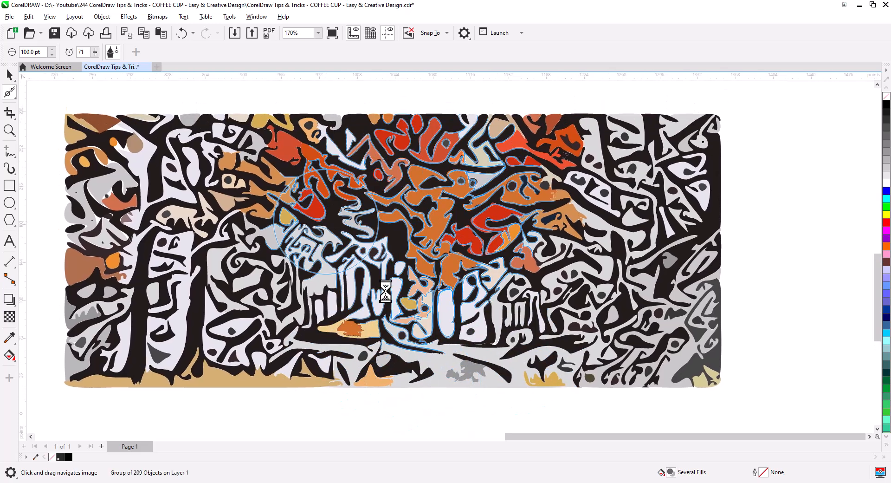
{"action": "mouse_move", "coordinate": [673, 193]}
{"action": "left_mouse_down"}
{"action": "mouse_move", "coordinate": [506, 152]}
{"action": "mouse_move", "coordinate": [107, 204]}
{"action": "left_mouse_up"}
{"action": "left_click_drag", "start_coordinate": [204, 308], "coordinate": [704, 301]}
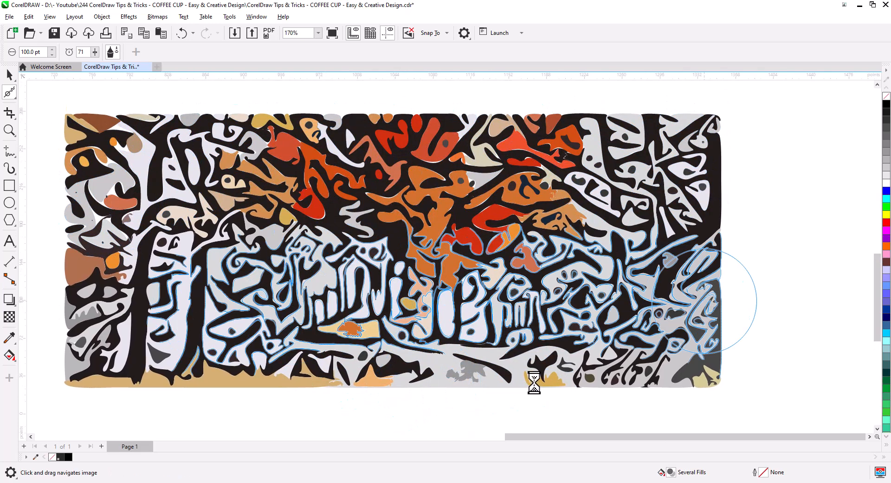
{"action": "left_click_drag", "start_coordinate": [633, 363], "coordinate": [68, 375]}
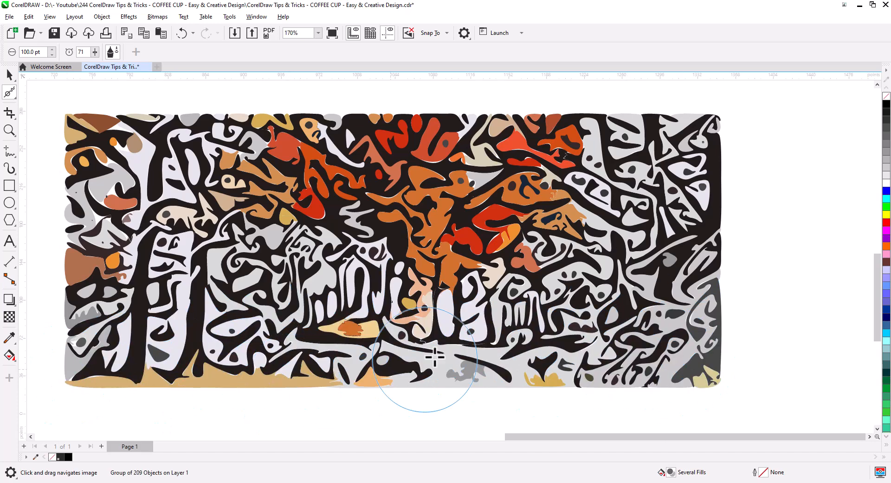
Move the smoothed trace group onto the page over the empty rectangle
{"action": "scroll", "coordinate": [366, 295], "scroll_direction": "down", "scroll_amount": 3}
{"action": "left_click", "coordinate": [8, 75]}
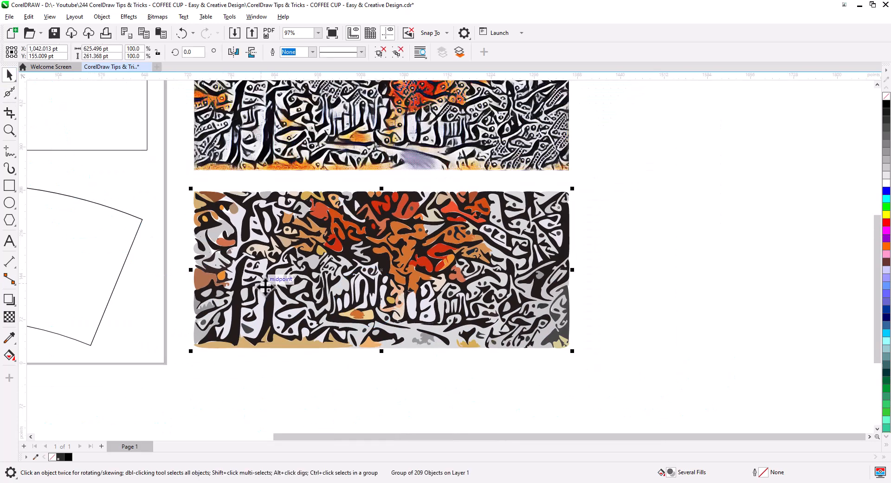
{"action": "left_click_drag", "start_coordinate": [278, 281], "coordinate": [81, 182]}
{"action": "left_click_drag", "start_coordinate": [230, 276], "coordinate": [291, 371]}
{"action": "left_click_drag", "start_coordinate": [240, 291], "coordinate": [242, 274]}
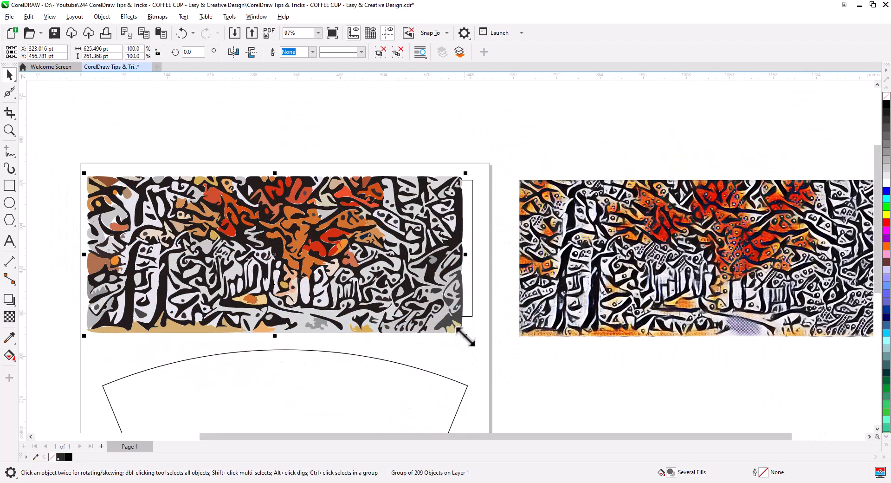
Enlarge the trace group to 104.2%, move it above the page, and PowerClip it inside the rectangle on the page
{"action": "left_click_drag", "start_coordinate": [440, 322], "coordinate": [366, 138]}
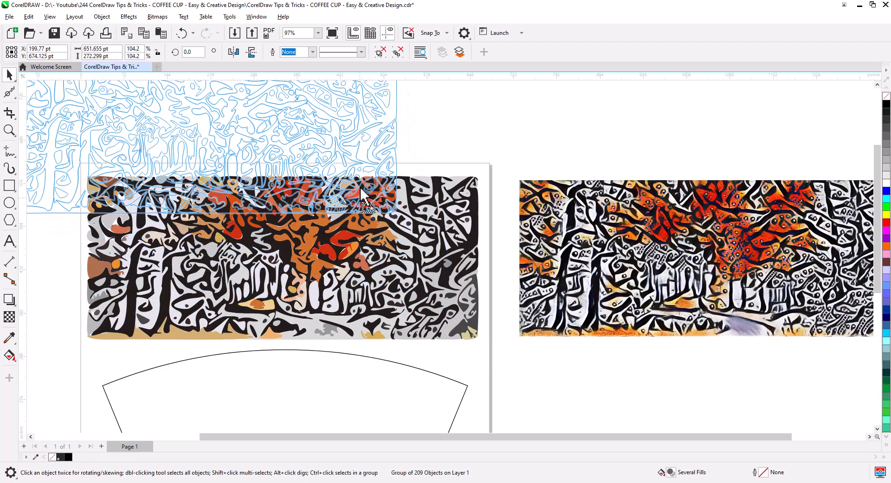
{"action": "right_click", "coordinate": [364, 135]}
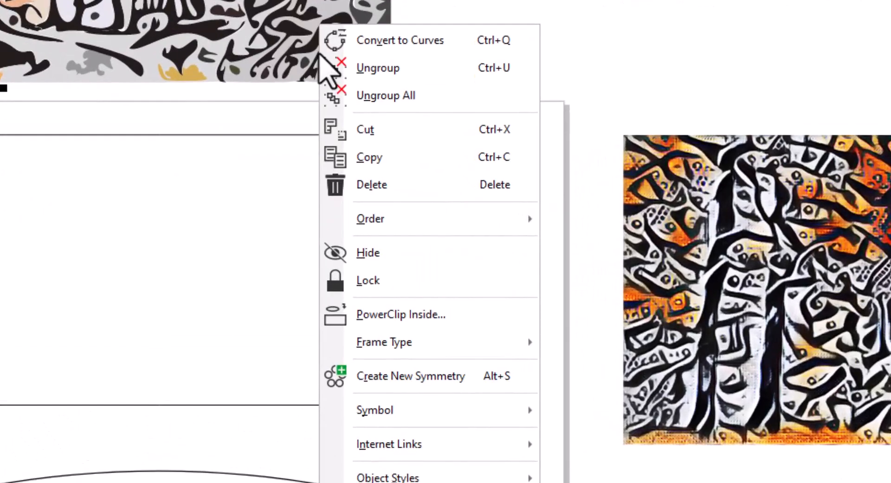
{"action": "left_click", "coordinate": [406, 315]}
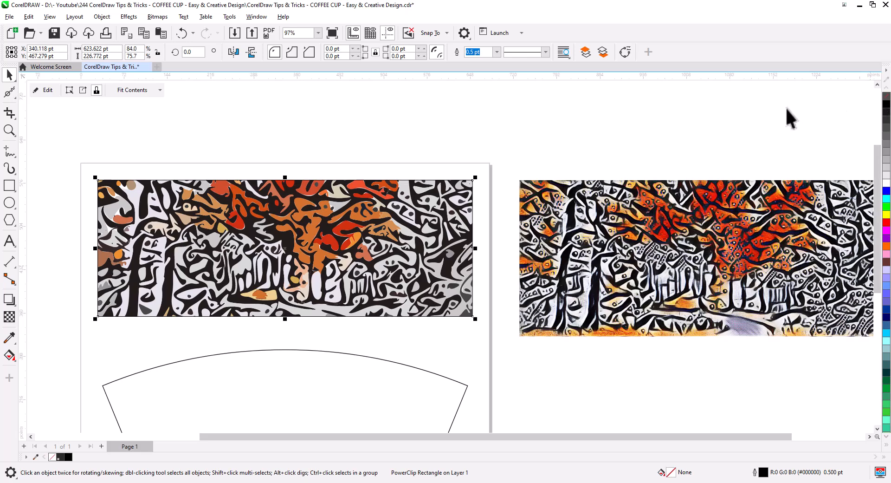
{"action": "left_click", "coordinate": [597, 128]}
{"action": "left_click_drag", "start_coordinate": [409, 287], "coordinate": [513, 301]}
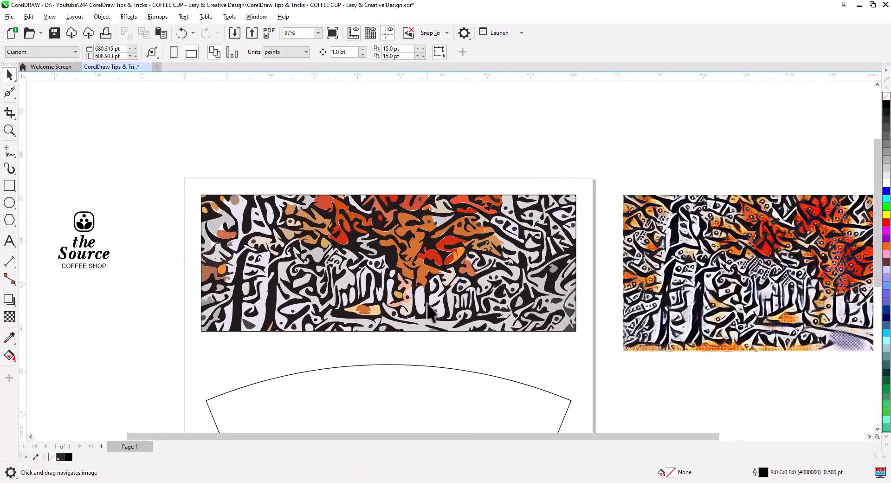
{"action": "scroll", "coordinate": [394, 306], "scroll_direction": "up", "scroll_amount": 2}
{"action": "scroll", "coordinate": [409, 315], "scroll_direction": "up", "scroll_amount": 1}
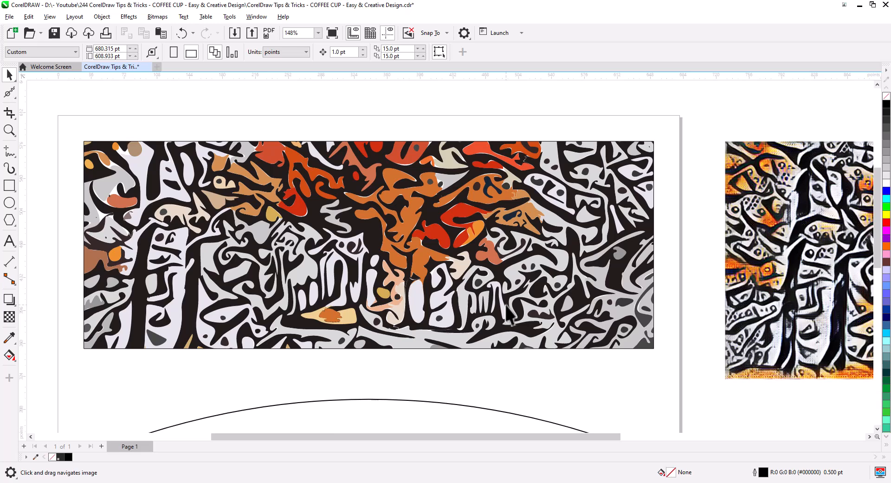
Open the PowerClip contents for editing and create CMYK color styles from the artwork's fills and outlines, grouped into harmonies at level 3
{"action": "scroll", "coordinate": [368, 273], "scroll_direction": "down", "scroll_amount": 2}
{"action": "left_click_drag", "start_coordinate": [369, 274], "coordinate": [498, 269]}
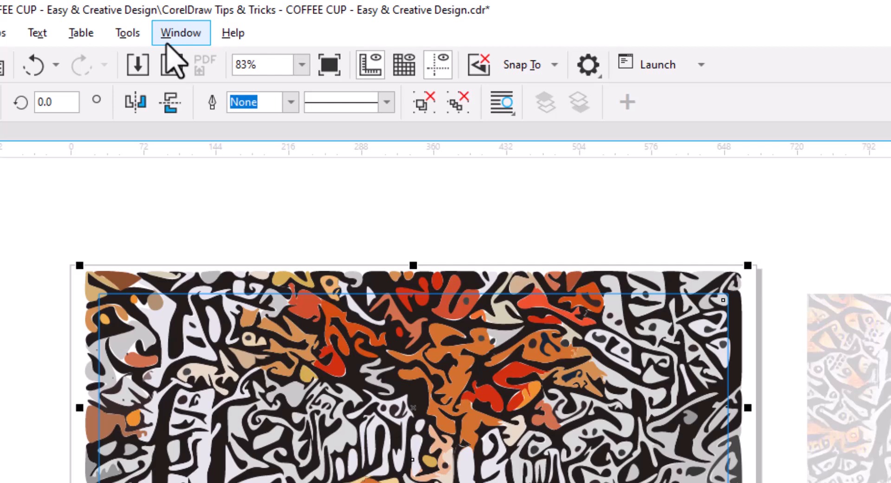
{"action": "left_click", "coordinate": [248, 21]}
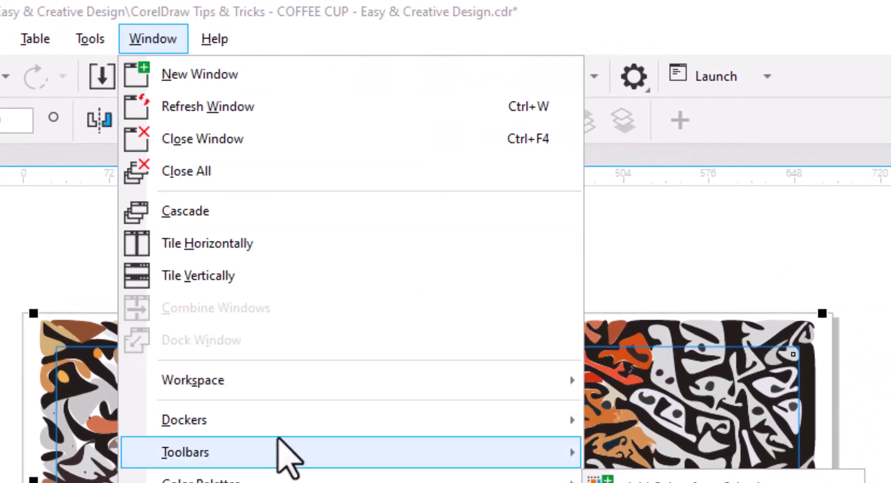
{"action": "mouse_move", "coordinate": [281, 423]}
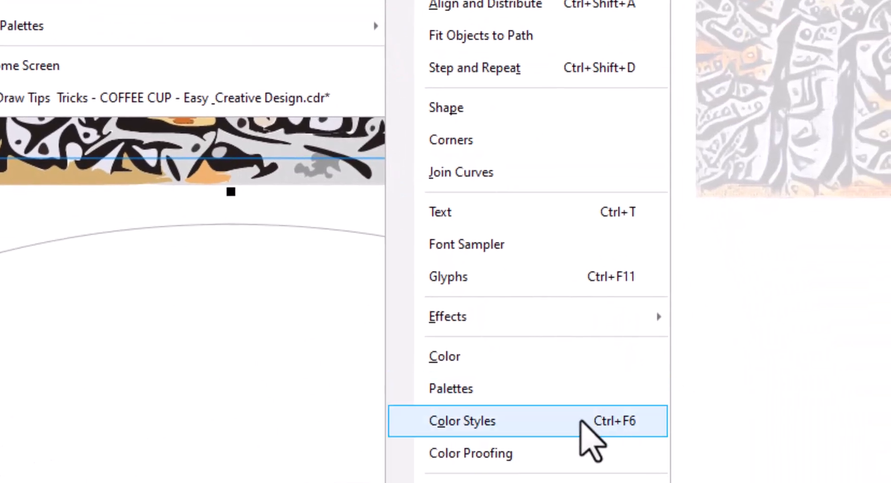
{"action": "left_click", "coordinate": [581, 421]}
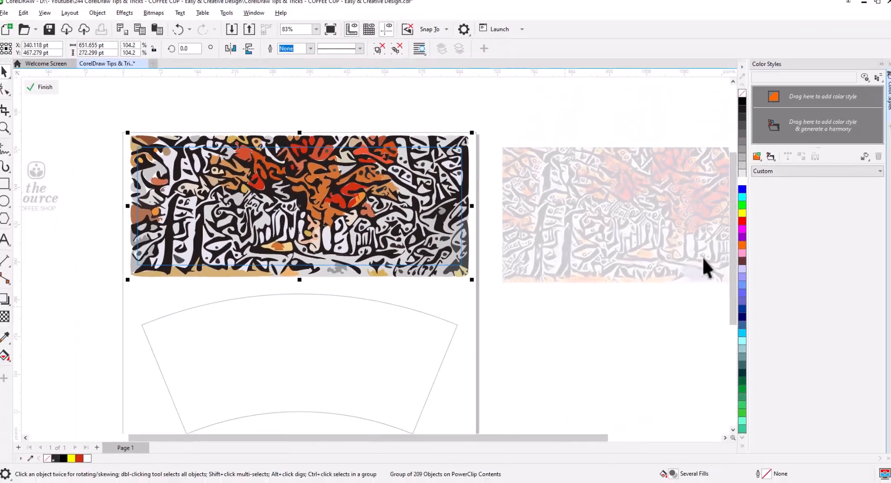
{"action": "left_click_drag", "start_coordinate": [320, 211], "coordinate": [805, 126]}
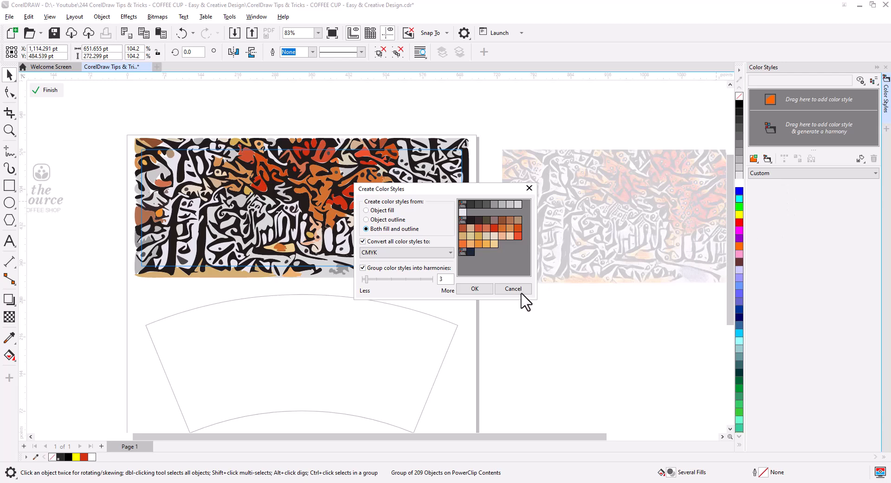
{"action": "left_click", "coordinate": [473, 288]}
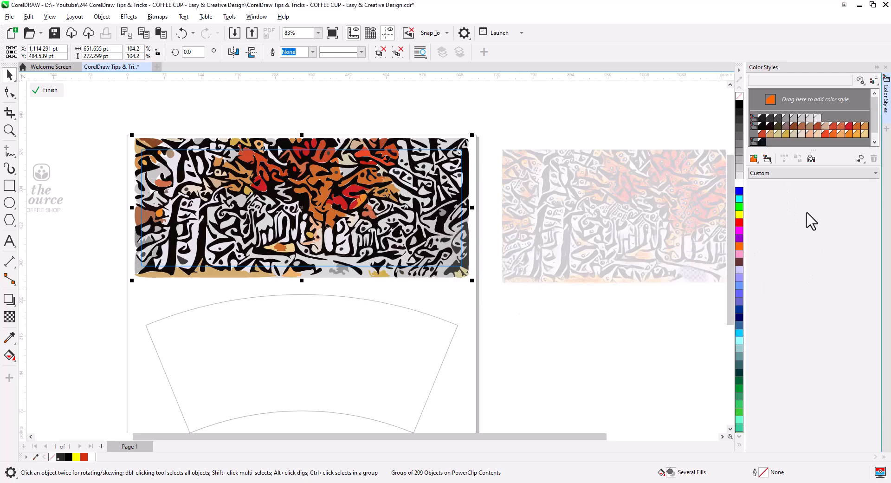
Select the whole orange-red harmony and rotate its hues toward yellow on the color wheel
{"action": "left_click", "coordinate": [849, 134]}
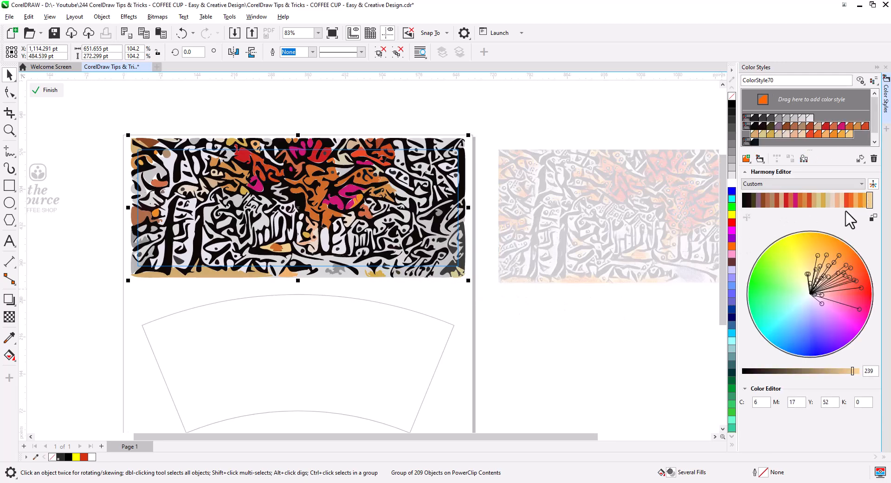
{"action": "left_click", "coordinate": [745, 200]}
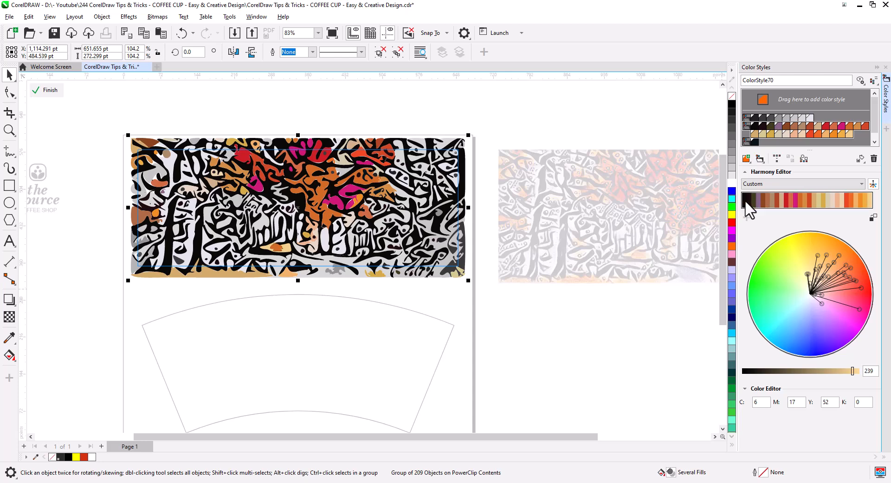
{"action": "mouse_move", "coordinate": [837, 253]}
{"action": "left_mouse_down"}
{"action": "mouse_move", "coordinate": [815, 232]}
{"action": "mouse_move", "coordinate": [769, 239]}
{"action": "mouse_move", "coordinate": [764, 274]}
{"action": "mouse_move", "coordinate": [779, 333]}
{"action": "mouse_move", "coordinate": [817, 327]}
{"action": "mouse_move", "coordinate": [825, 335]}
{"action": "mouse_move", "coordinate": [806, 324]}
{"action": "mouse_move", "coordinate": [797, 334]}
{"action": "mouse_move", "coordinate": [845, 289]}
{"action": "mouse_move", "coordinate": [851, 269]}
{"action": "mouse_move", "coordinate": [862, 285]}
{"action": "mouse_move", "coordinate": [825, 243]}
{"action": "left_mouse_up"}
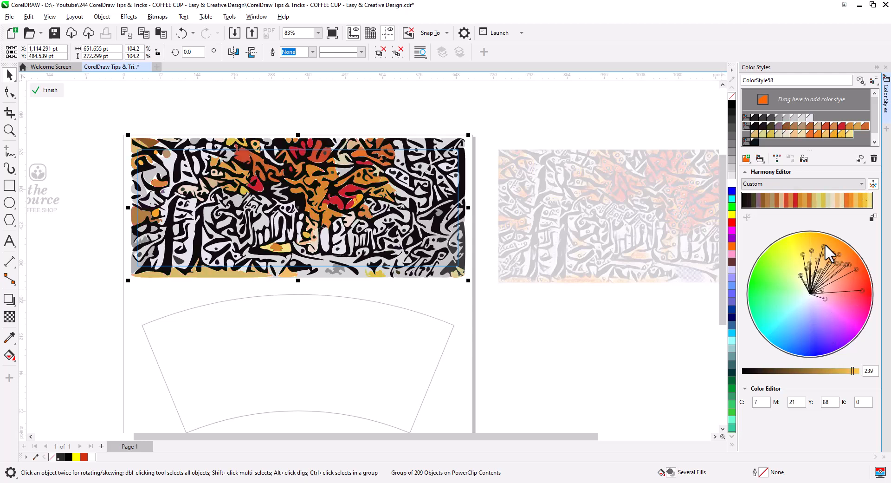
Shift the gray harmony toward a pale green tint on the color wheel and finish editing the PowerClip
{"action": "left_click", "coordinate": [756, 127]}
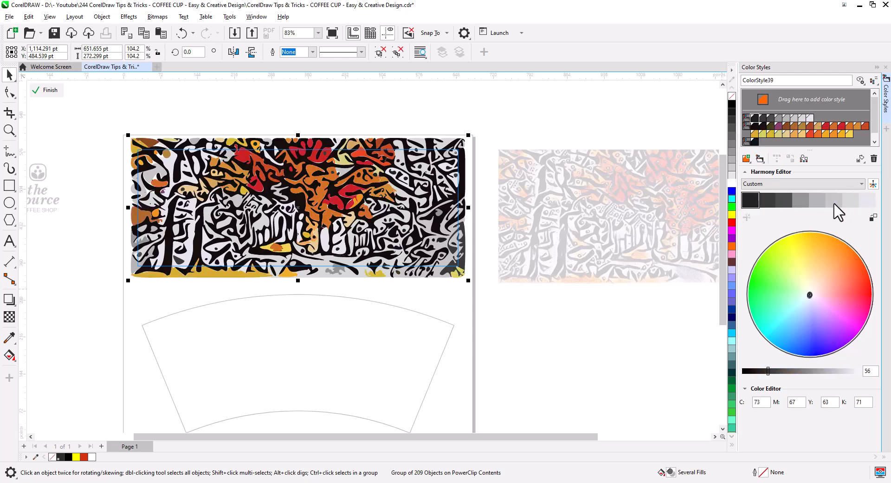
{"action": "mouse_move", "coordinate": [809, 296]}
{"action": "left_mouse_down"}
{"action": "mouse_move", "coordinate": [779, 264]}
{"action": "mouse_move", "coordinate": [795, 258]}
{"action": "mouse_move", "coordinate": [801, 290]}
{"action": "mouse_move", "coordinate": [814, 288]}
{"action": "left_mouse_up"}
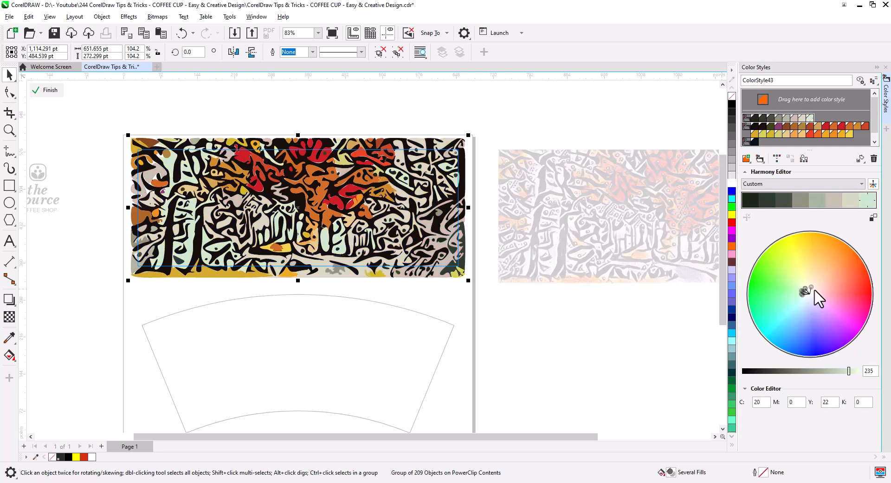
{"action": "left_click", "coordinate": [46, 89]}
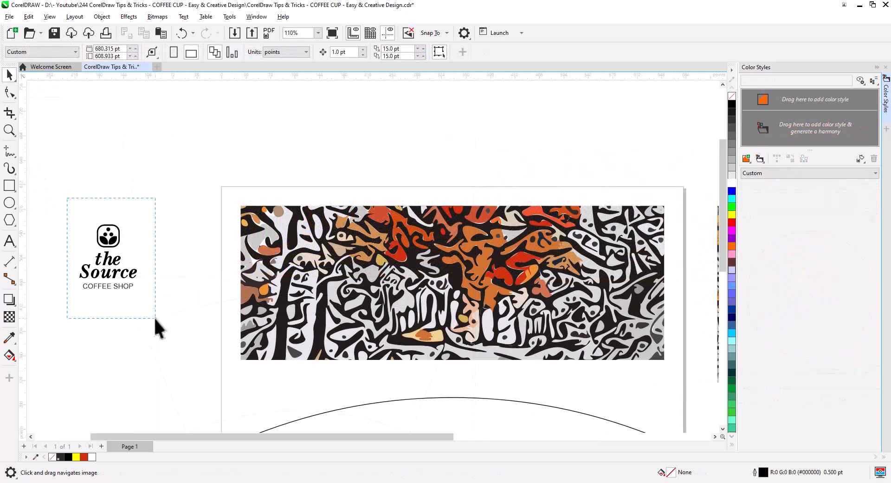
Copy the Source Coffee Shop logo onto the framed artwork and center the copy horizontally on it
{"action": "left_click_drag", "start_coordinate": [155, 319], "coordinate": [155, 319]}
{"action": "left_click_drag", "start_coordinate": [116, 267], "coordinate": [457, 265]}
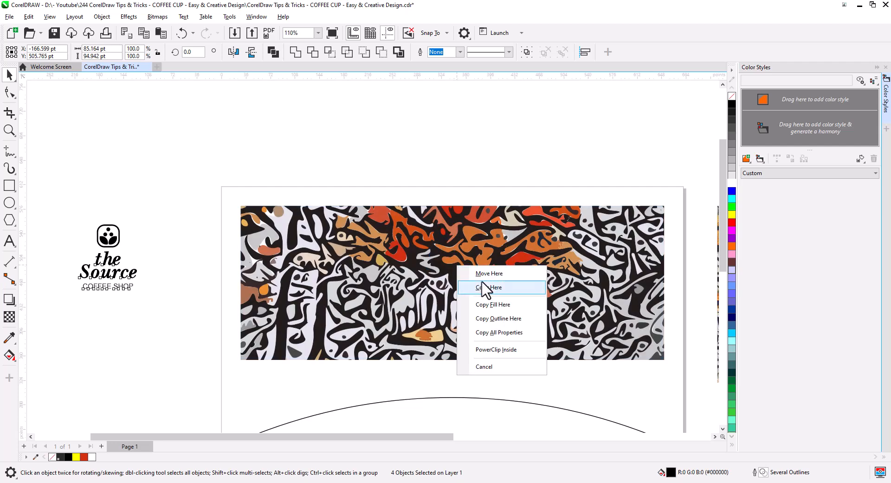
{"action": "left_click", "coordinate": [485, 287]}
{"action": "left_click", "coordinate": [512, 276], "text": "shift"}
{"action": "key", "text": "c"}
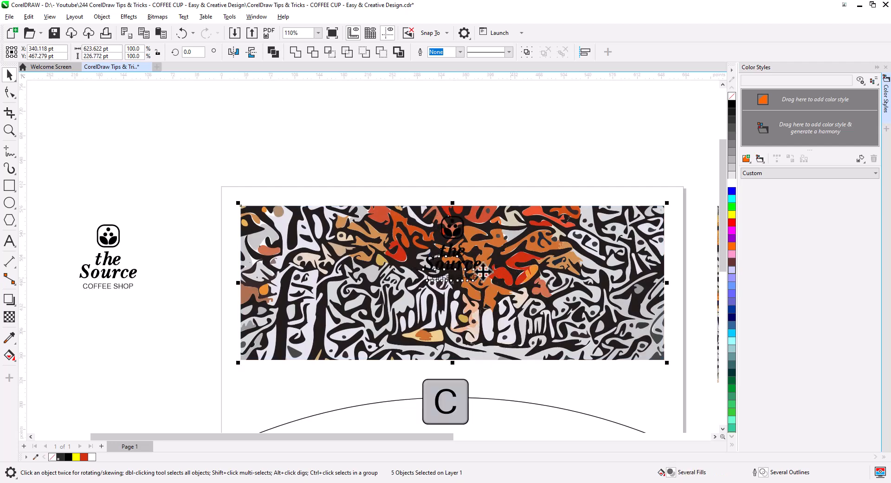
Fill the logo copy on the artwork with yellow
{"action": "scroll", "coordinate": [468, 262], "scroll_direction": "up", "scroll_amount": 4}
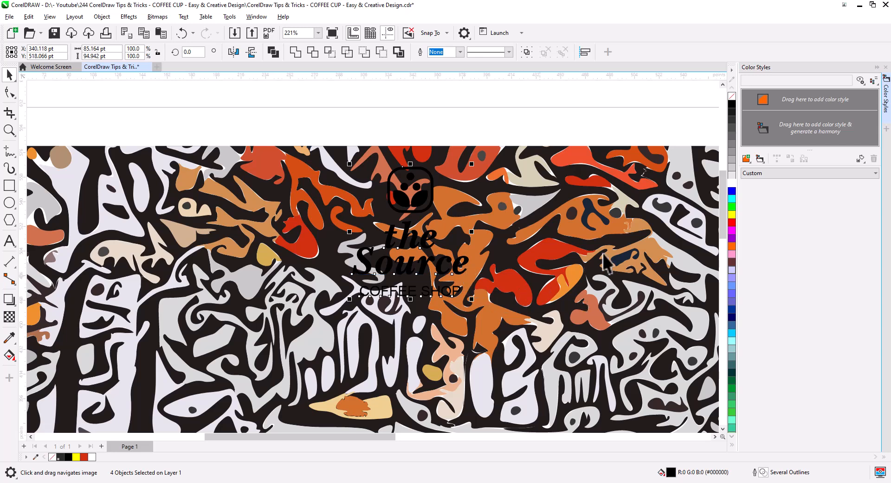
{"action": "left_click", "coordinate": [733, 215]}
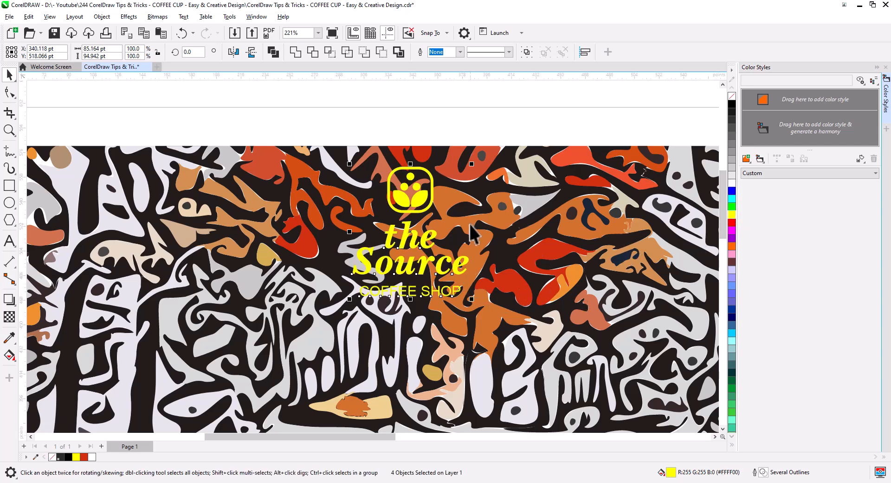
{"action": "scroll", "coordinate": [365, 220], "scroll_direction": "down", "scroll_amount": 3}
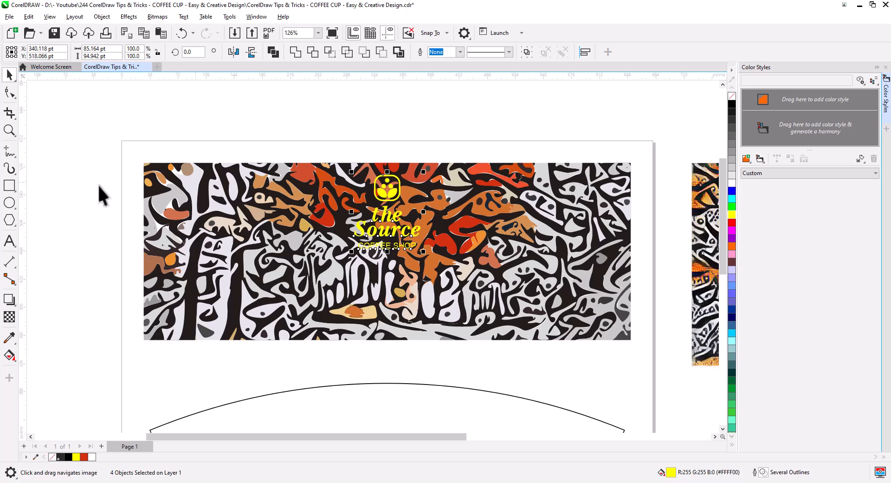
Draw a white-filled circle about 119 pt across over the logo copy and center it horizontally on the artwork
{"action": "left_click_drag", "start_coordinate": [302, 147], "coordinate": [393, 224]}
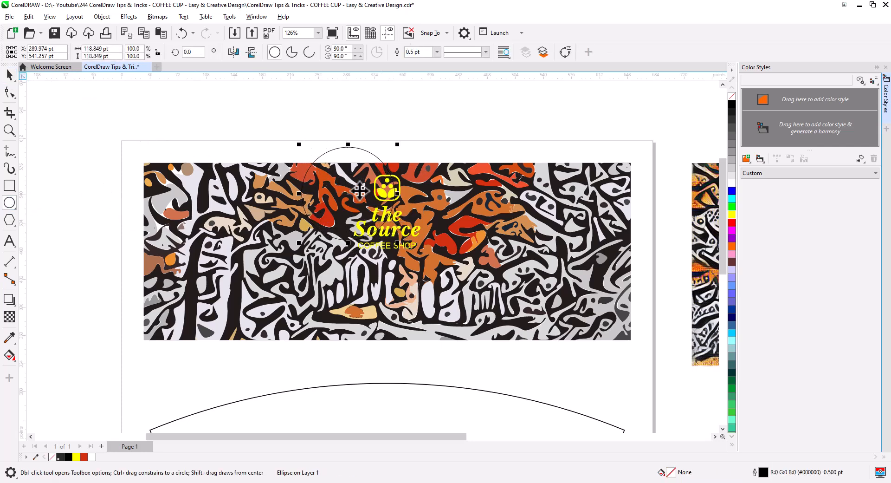
{"action": "key", "text": "space"}
{"action": "left_click_drag", "start_coordinate": [352, 162], "coordinate": [395, 188]}
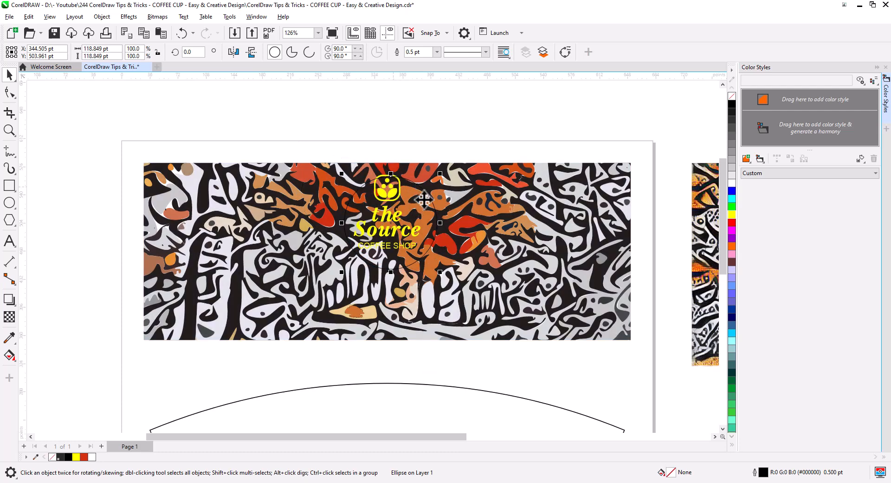
{"action": "left_click", "coordinate": [732, 184]}
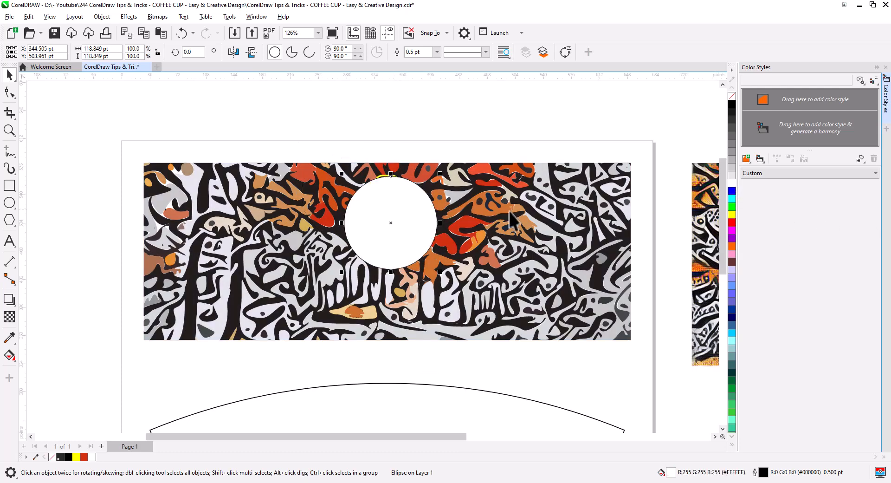
{"action": "left_click", "coordinate": [503, 223], "text": "shift"}
{"action": "key", "text": "c"}
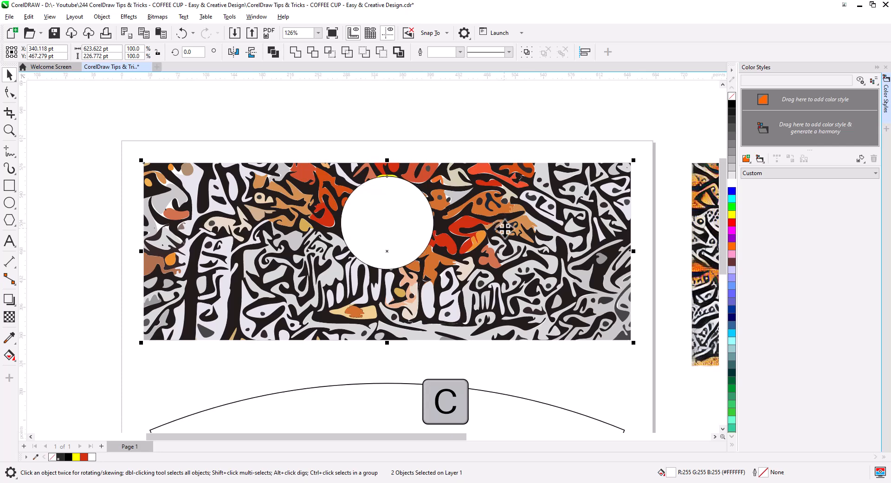
Bring the logo copy in front of the white circle and fill it black
{"action": "left_click", "coordinate": [470, 135]}
{"action": "left_click_drag", "start_coordinate": [419, 271], "coordinate": [426, 281]}
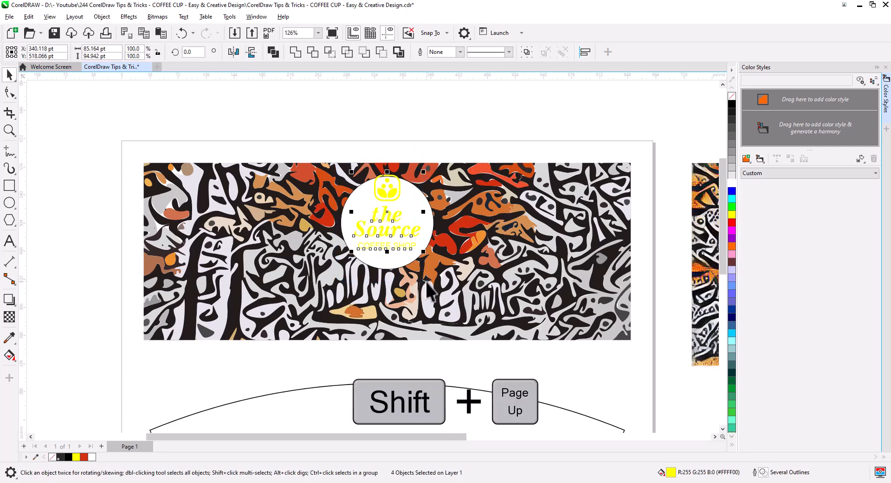
{"action": "left_click", "coordinate": [730, 104]}
Shrink the logo copy so it fits inside the white circle and center it there
{"action": "scroll", "coordinate": [378, 237], "scroll_direction": "up", "scroll_amount": 2}
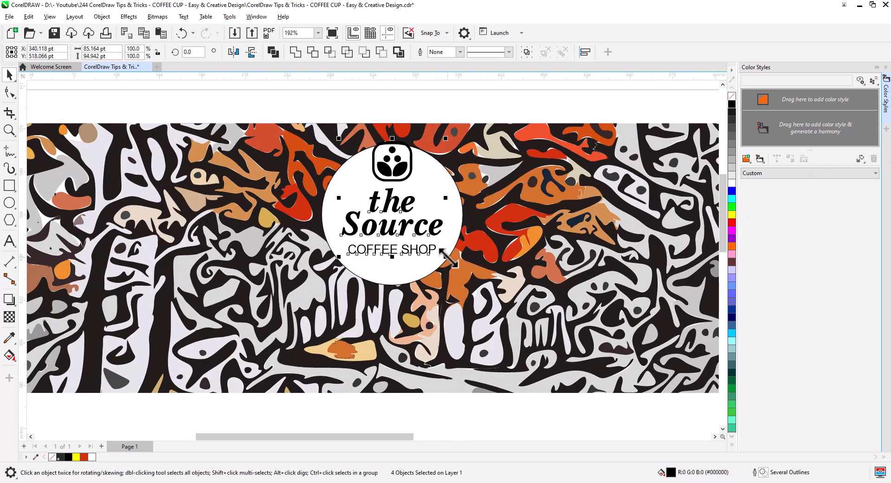
{"action": "left_click_drag", "start_coordinate": [446, 258], "coordinate": [439, 257]}
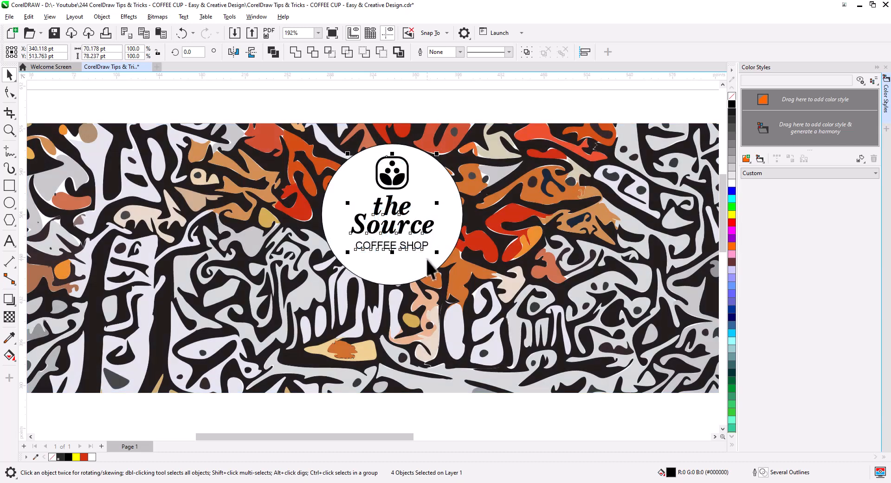
{"action": "left_click_drag", "start_coordinate": [437, 247], "coordinate": [416, 258]}
{"action": "left_click", "coordinate": [454, 214], "text": "shift"}
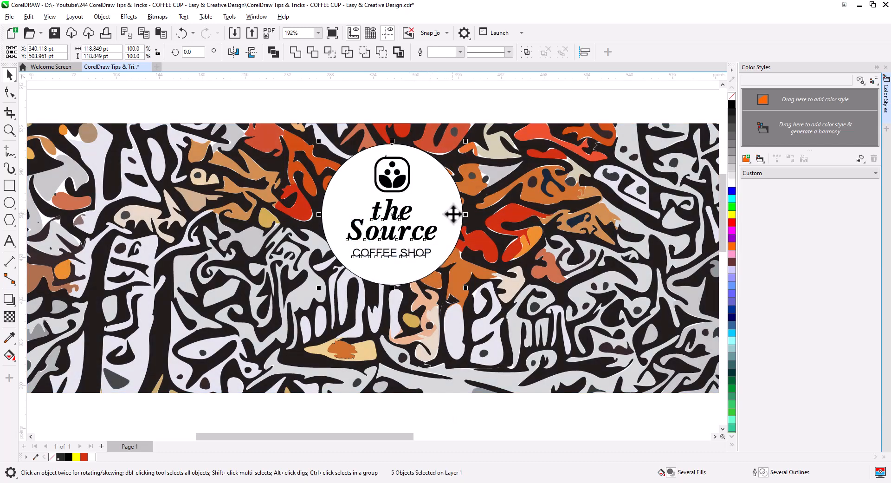
{"action": "left_click", "coordinate": [452, 141]}
Scale the white circle to 97.2% and set its outline width to 3.0 pt
{"action": "left_click", "coordinate": [454, 218]}
{"action": "left_click_drag", "start_coordinate": [466, 288], "coordinate": [463, 286]}
{"action": "left_click", "coordinate": [436, 52]}
{"action": "left_click", "coordinate": [430, 111]}
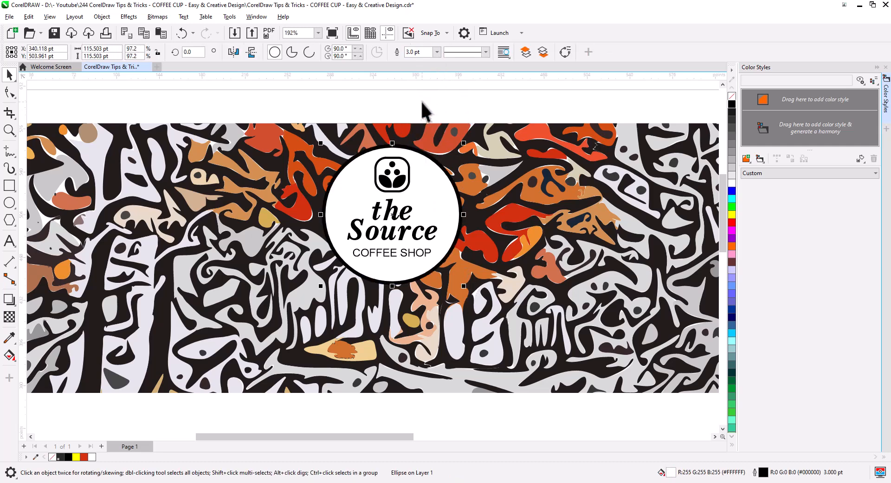
{"action": "left_click", "coordinate": [422, 103]}
Scale down the circle and logo together as one badge on the artwork
{"action": "scroll", "coordinate": [389, 232], "scroll_direction": "down", "scroll_amount": 2}
{"action": "left_click_drag", "start_coordinate": [438, 268], "coordinate": [428, 258]}
{"action": "left_click", "coordinate": [437, 136]}
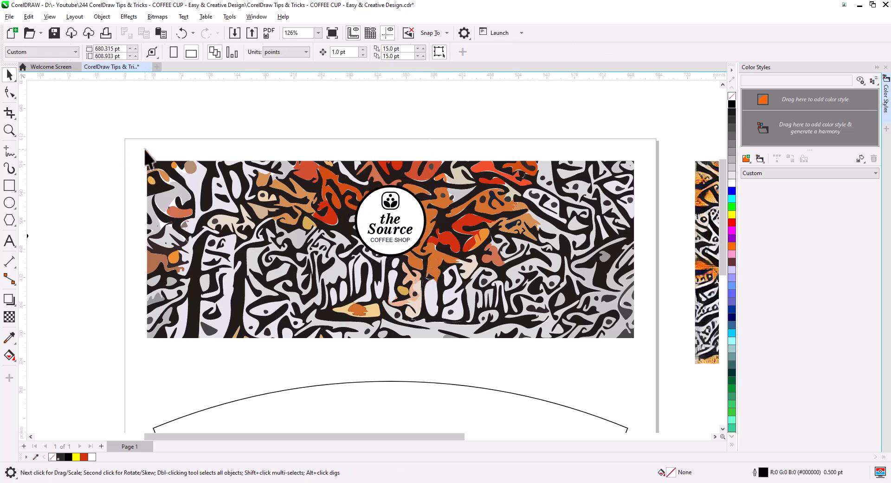
Select the framed artwork with its logo badge and place a copy over the curved cup template below
{"action": "left_click_drag", "start_coordinate": [131, 137], "coordinate": [515, 325]}
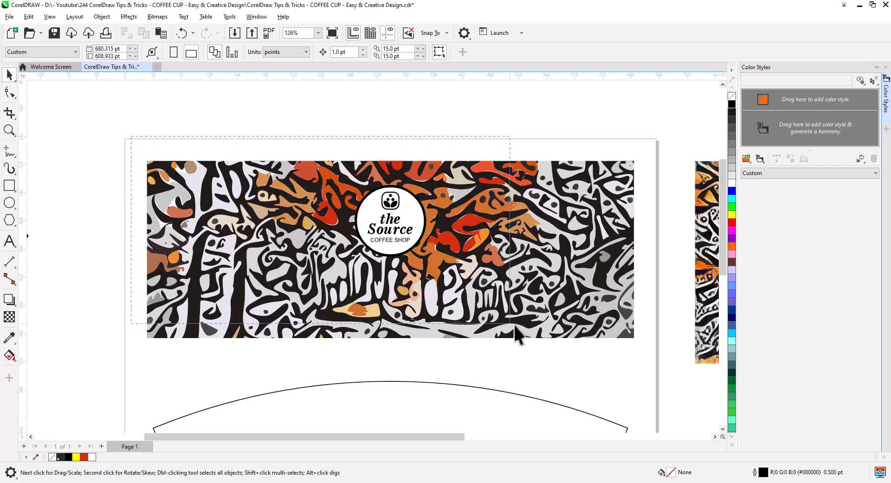
{"action": "left_click_drag", "start_coordinate": [651, 355], "coordinate": [652, 355]}
{"action": "scroll", "coordinate": [403, 212], "scroll_direction": "down", "scroll_amount": 2}
{"action": "left_click_drag", "start_coordinate": [420, 265], "coordinate": [411, 184]}
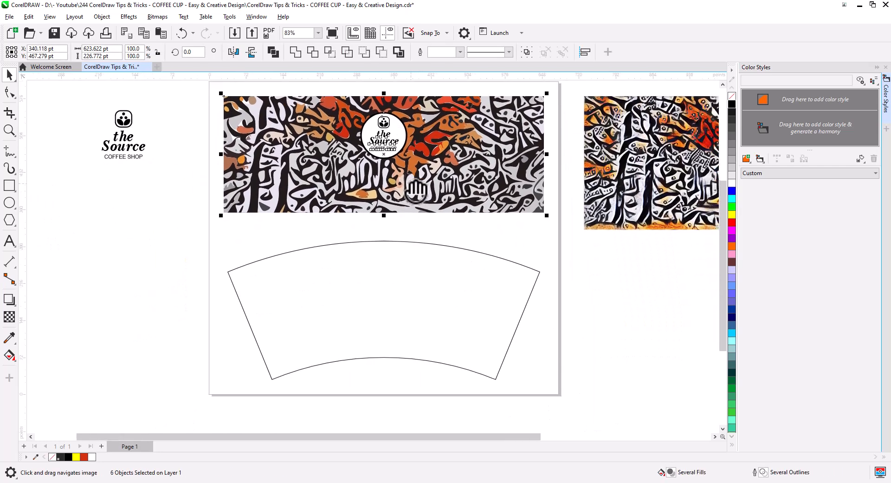
{"action": "left_click_drag", "start_coordinate": [445, 143], "coordinate": [436, 292]}
{"action": "left_click", "coordinate": [461, 312]}
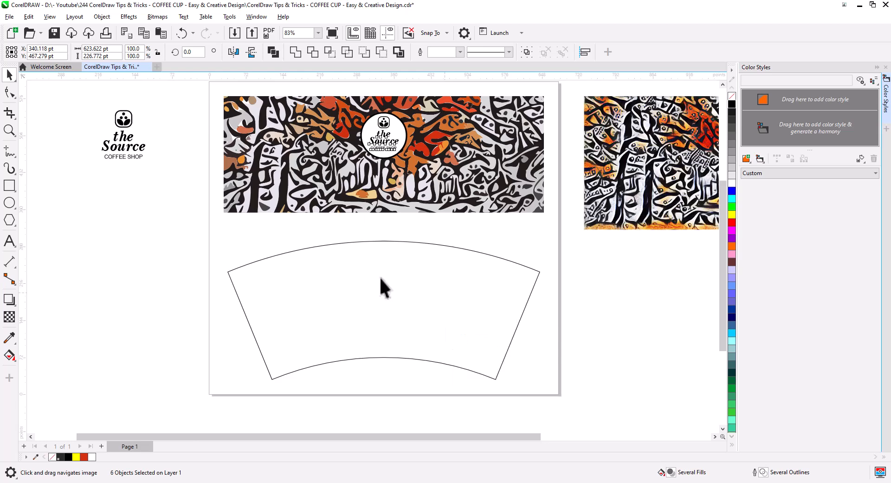
Convert the copied artwork and badge into a single 300 dpi RGB bitmap
{"action": "left_click", "coordinate": [158, 16]}
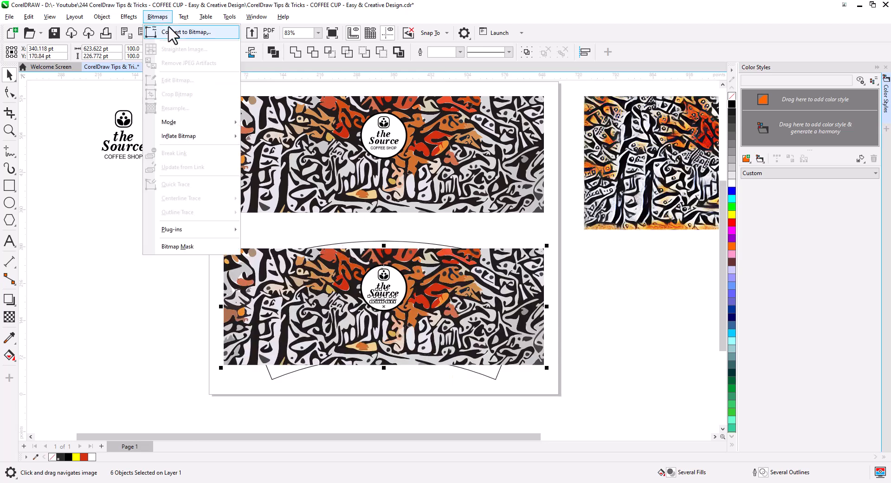
{"action": "left_click", "coordinate": [171, 30]}
{"action": "left_click", "coordinate": [457, 296]}
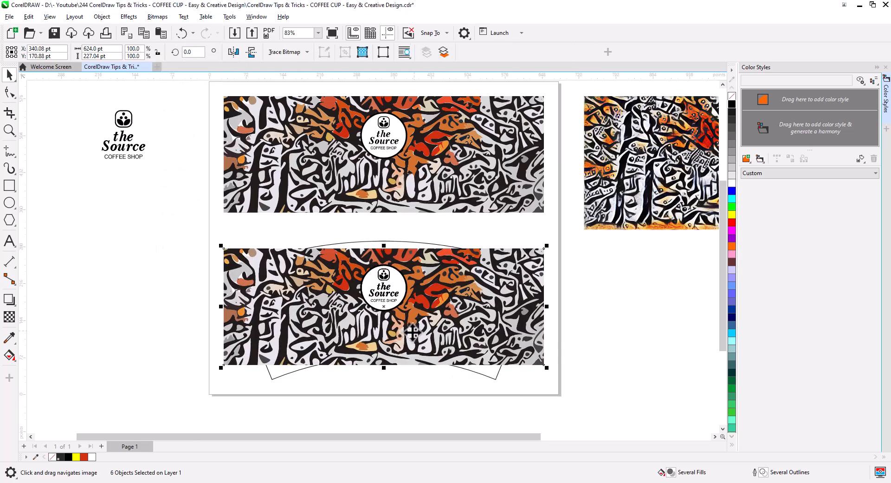
Start an unconstrained envelope on the artwork bitmap over the cup template
{"action": "scroll", "coordinate": [408, 336], "scroll_direction": "up", "scroll_amount": 2}
{"action": "left_click_drag", "start_coordinate": [407, 344], "coordinate": [429, 305]}
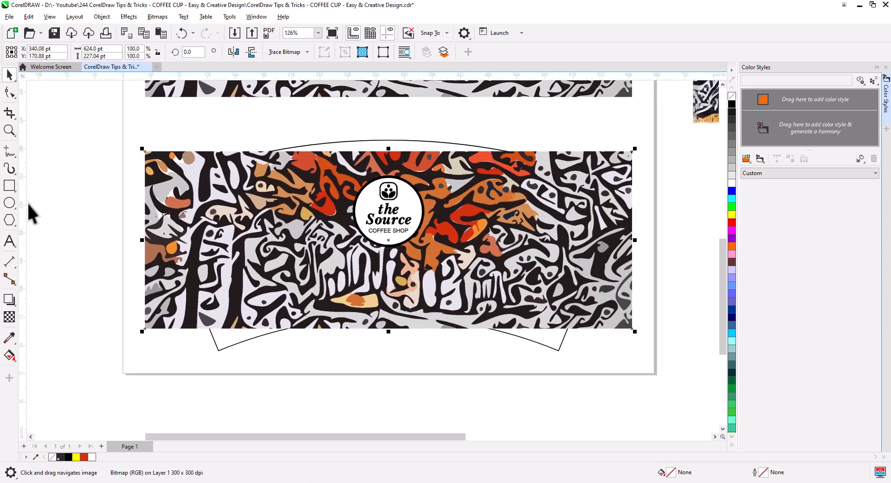
{"action": "left_click", "coordinate": [8, 302]}
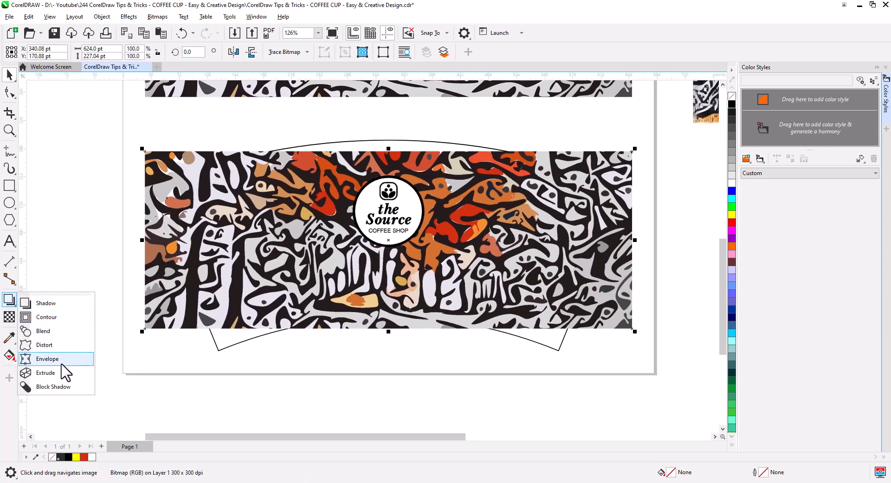
{"action": "left_click", "coordinate": [47, 359]}
{"action": "left_click", "coordinate": [613, 288]}
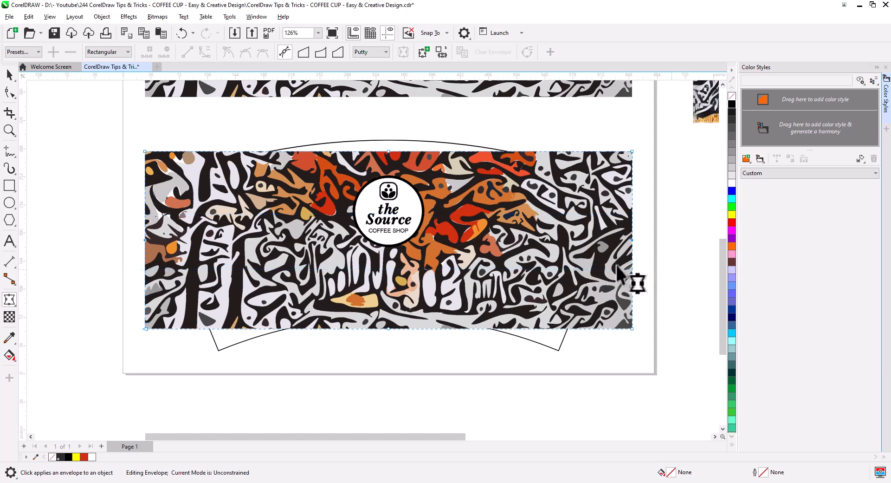
Delete the envelope's mid-side nodes and convert the segments between the four corner nodes to straight lines
{"action": "left_click_drag", "start_coordinate": [376, 127], "coordinate": [414, 373]}
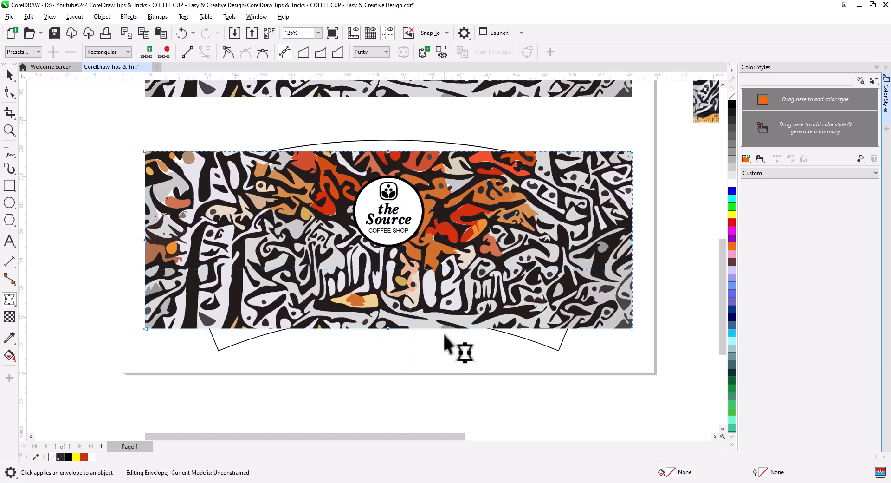
{"action": "key", "text": "Delete"}
{"action": "left_click_drag", "start_coordinate": [121, 136], "coordinate": [648, 361]}
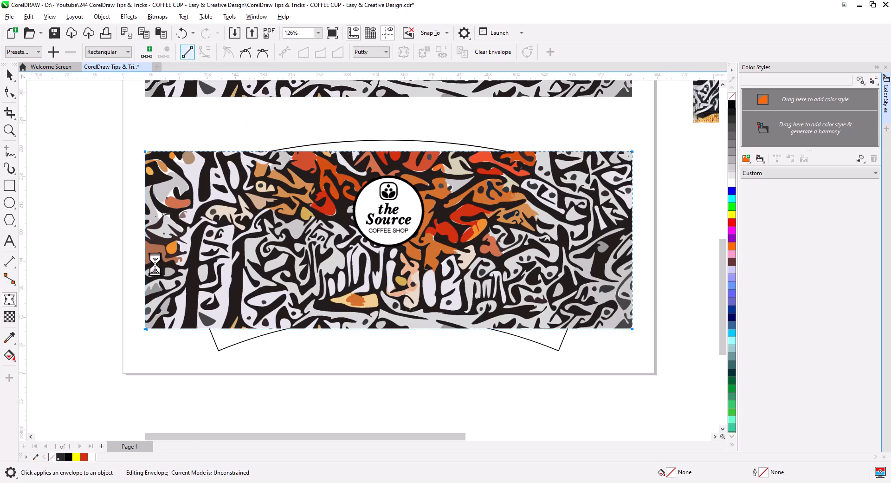
Move the envelope's four corner nodes onto the matching corners of the curved cup template
{"action": "left_click_drag", "start_coordinate": [145, 328], "coordinate": [219, 351]}
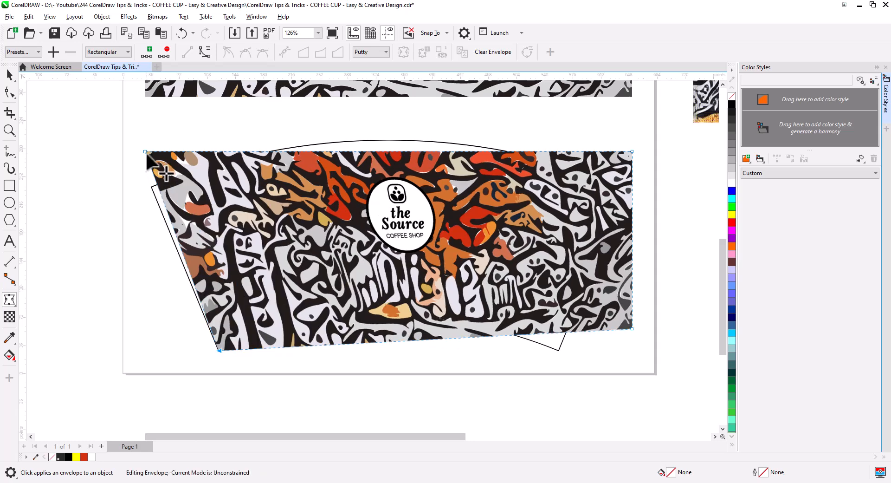
{"action": "left_click_drag", "start_coordinate": [145, 151], "coordinate": [151, 187]}
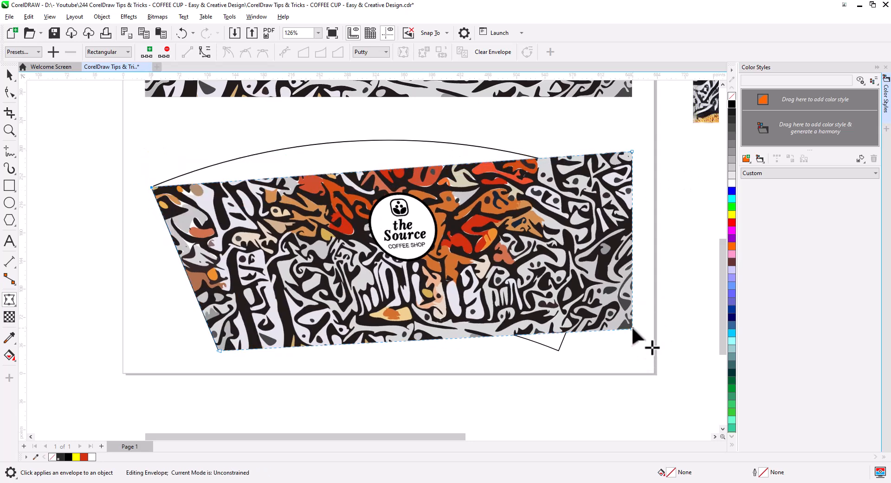
{"action": "left_click_drag", "start_coordinate": [631, 328], "coordinate": [562, 351]}
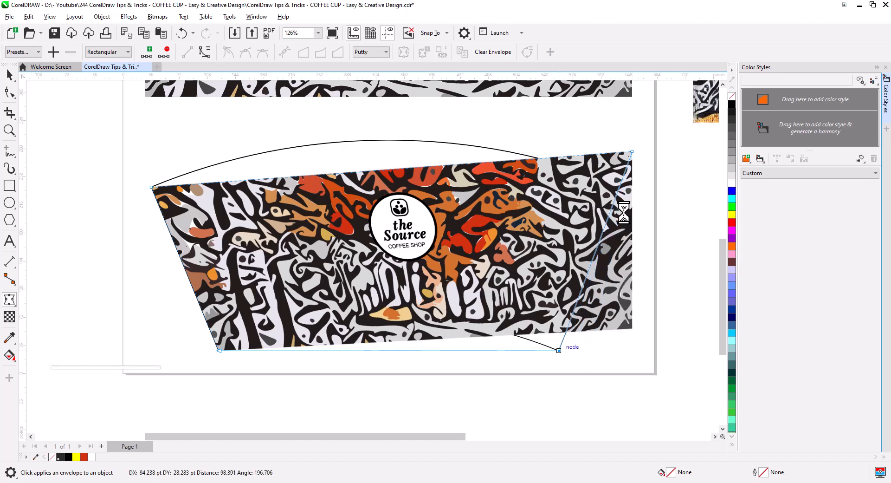
{"action": "left_click_drag", "start_coordinate": [632, 151], "coordinate": [625, 187]}
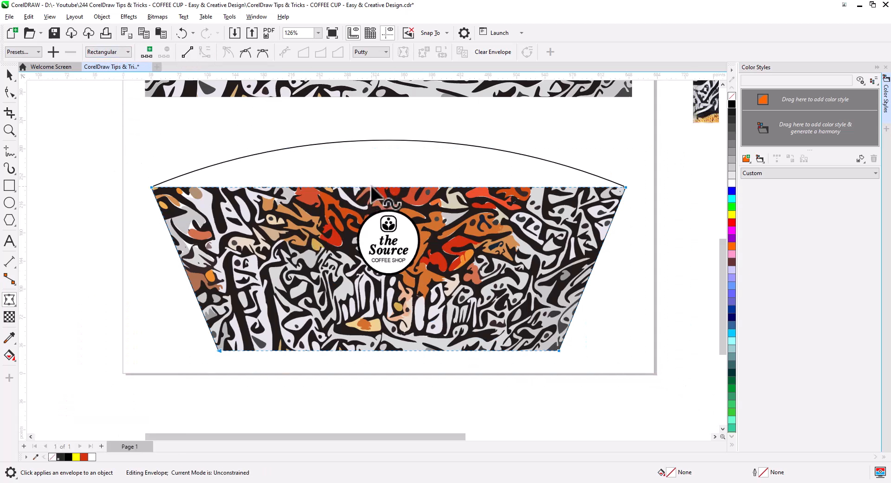
Curve the envelope's upper and lower edges to follow the cup template's arcs, and finish the envelope editing
{"action": "left_click_drag", "start_coordinate": [372, 188], "coordinate": [389, 138]}
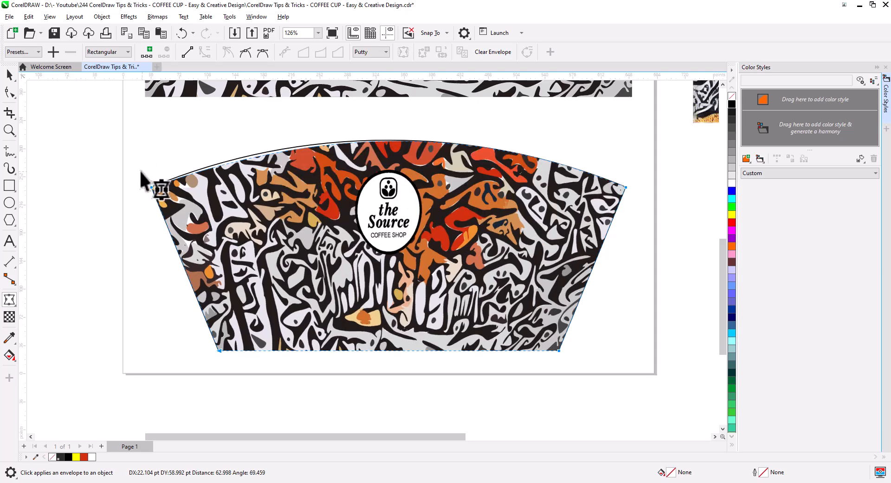
{"action": "left_click", "coordinate": [152, 187]}
{"action": "left_click_drag", "start_coordinate": [334, 122], "coordinate": [315, 119]}
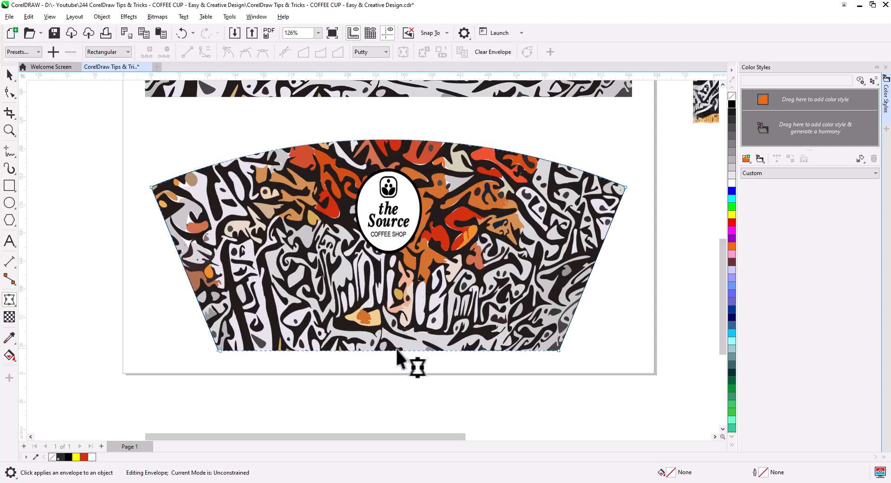
{"action": "left_click_drag", "start_coordinate": [397, 351], "coordinate": [389, 318]}
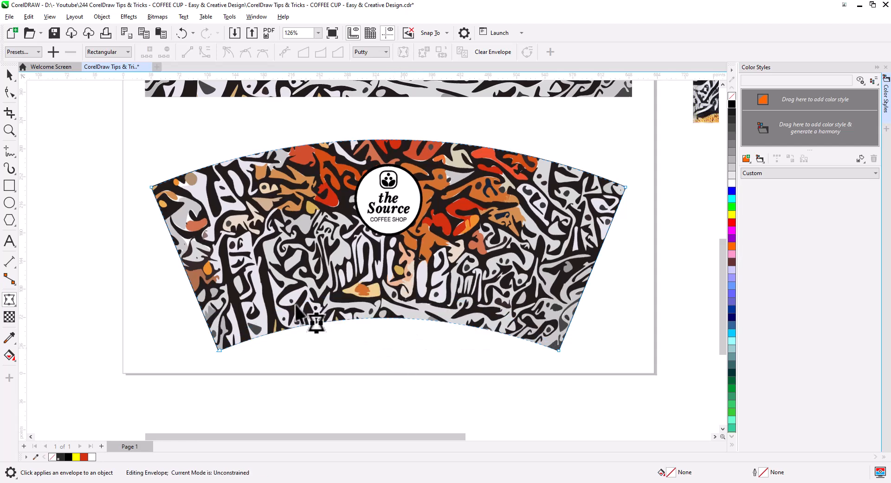
{"action": "left_click", "coordinate": [10, 75]}
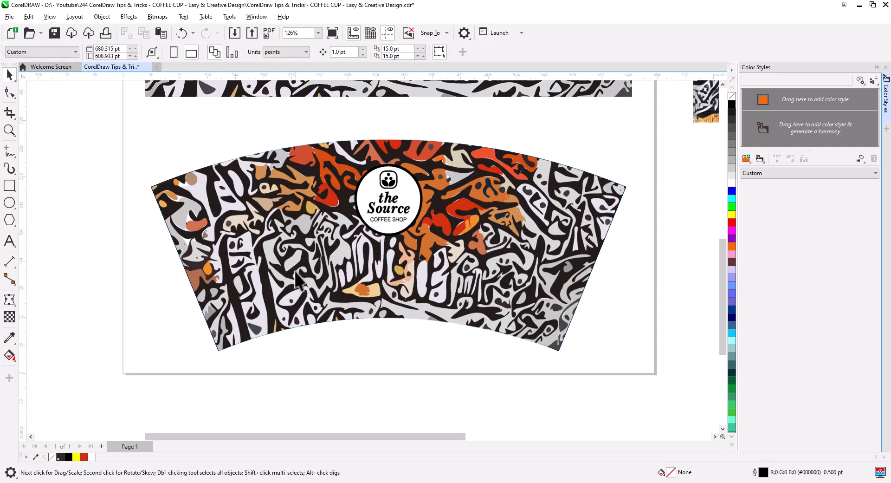
{"action": "left_click", "coordinate": [340, 277]}
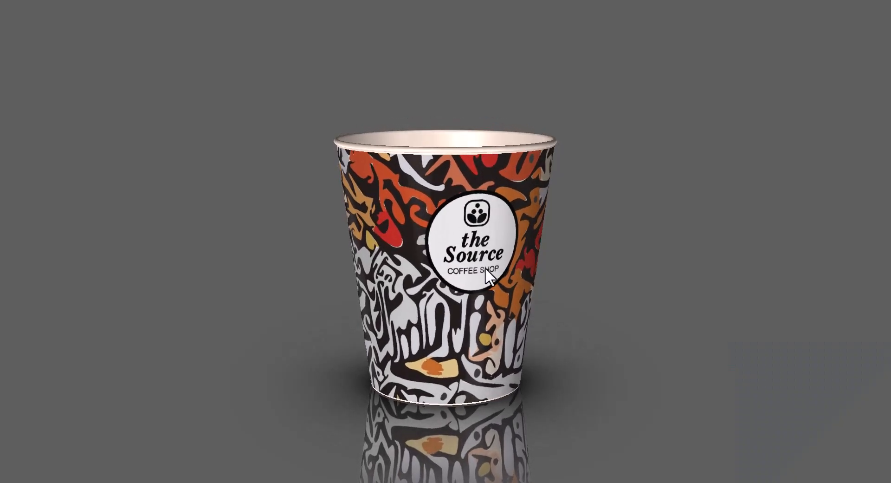
Rotate the 3D coffee cup mockup to examine the wrapped artwork and logo badge from different sides
{"action": "left_click_drag", "start_coordinate": [485, 269], "coordinate": [339, 274]}
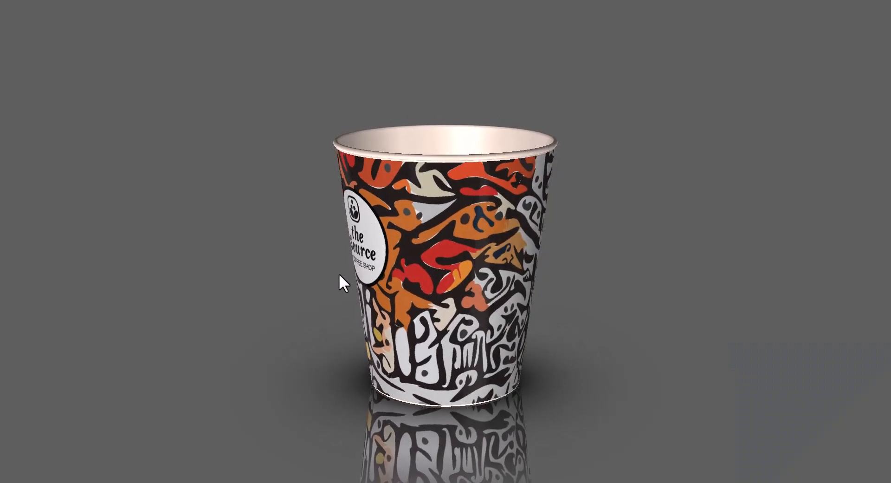
{"action": "left_click_drag", "start_coordinate": [473, 260], "coordinate": [511, 262]}
{"action": "left_click_drag", "start_coordinate": [421, 244], "coordinate": [348, 230]}
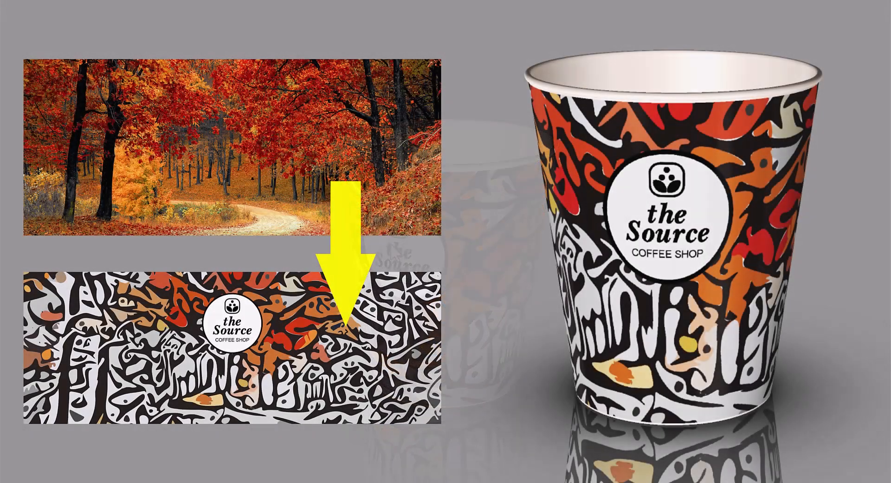